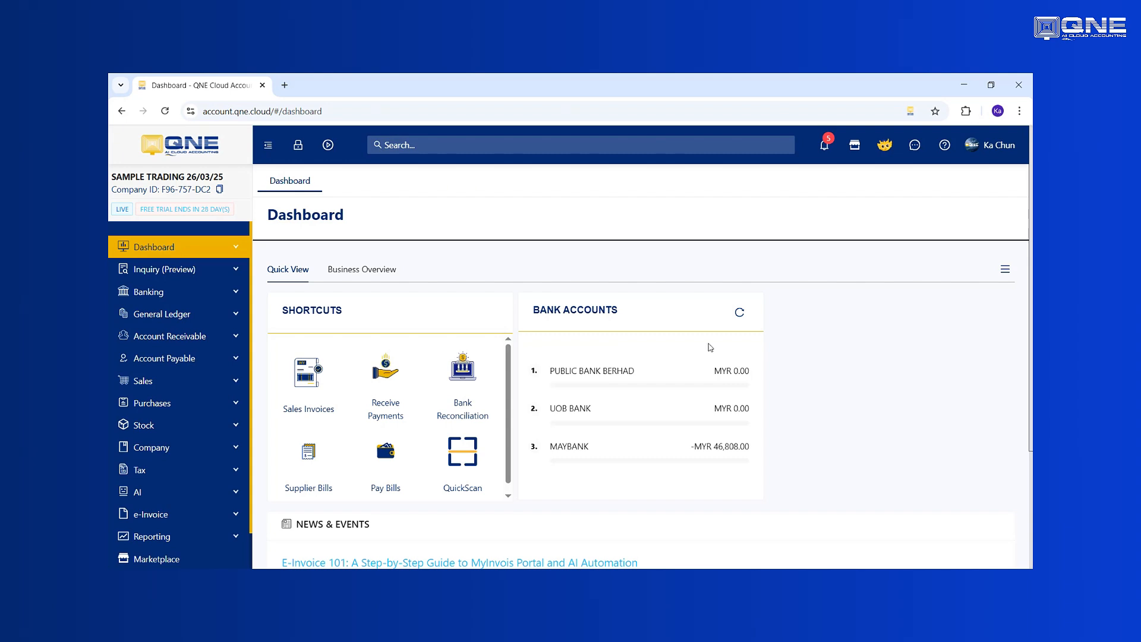
# Step: Expand Reporting in the left sidebar and go to the Reports Designer page
pyautogui.scroll(-1, 145, 434)
pyautogui.click(166, 497)
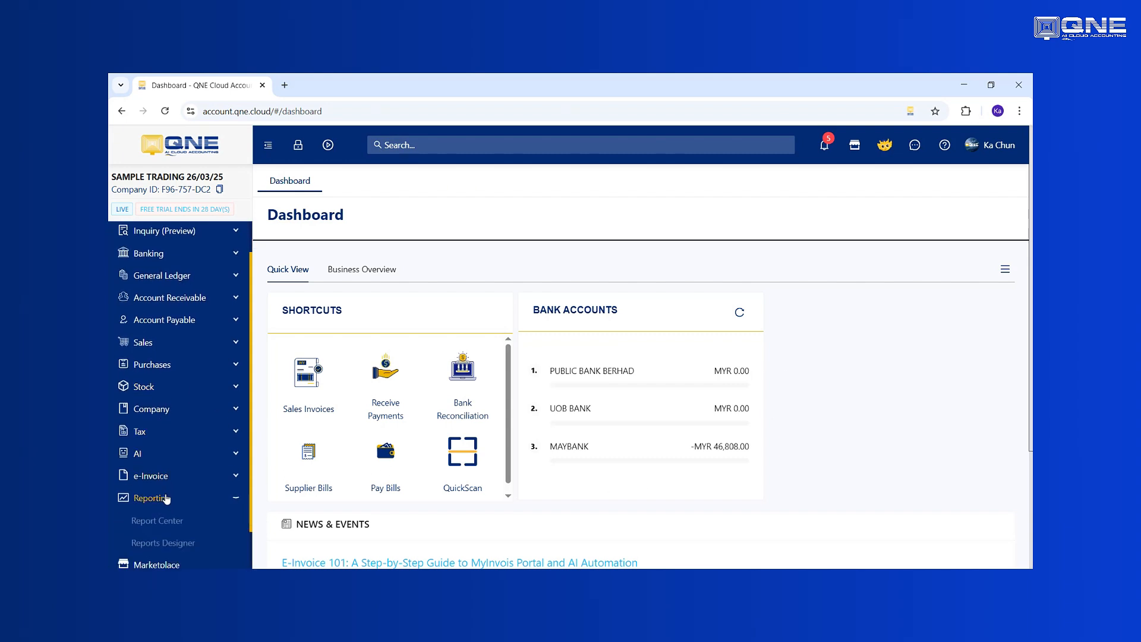
pyautogui.click(171, 545)
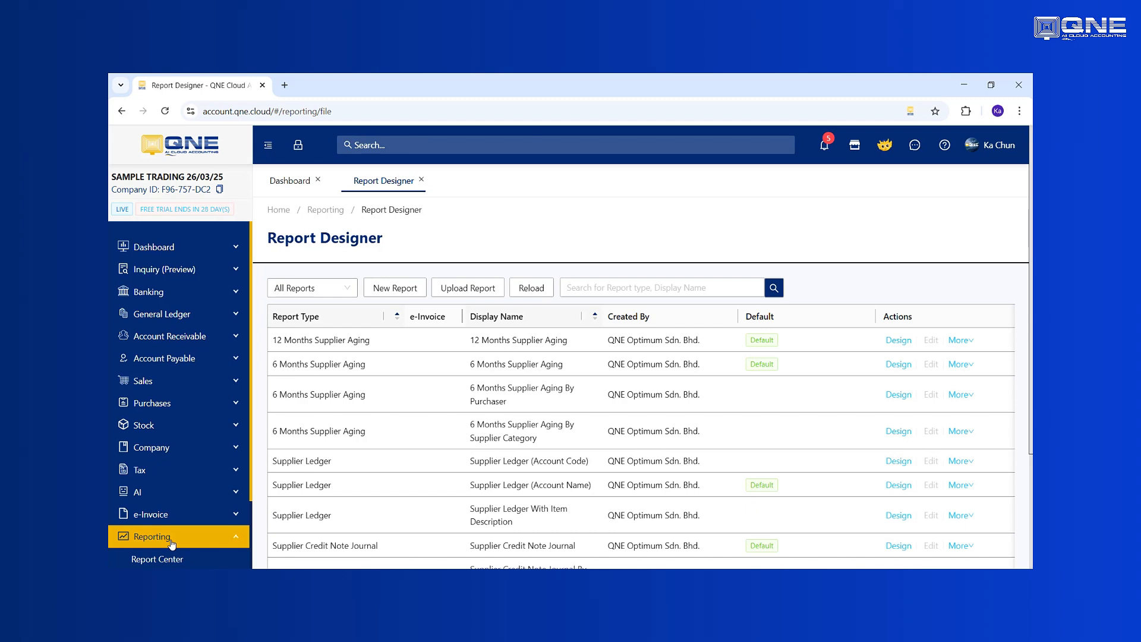
# Step: Filter the All Reports list to the Quotation report type by searching 'QUO'
pyautogui.click(324, 291)
pyautogui.write('QUOT')
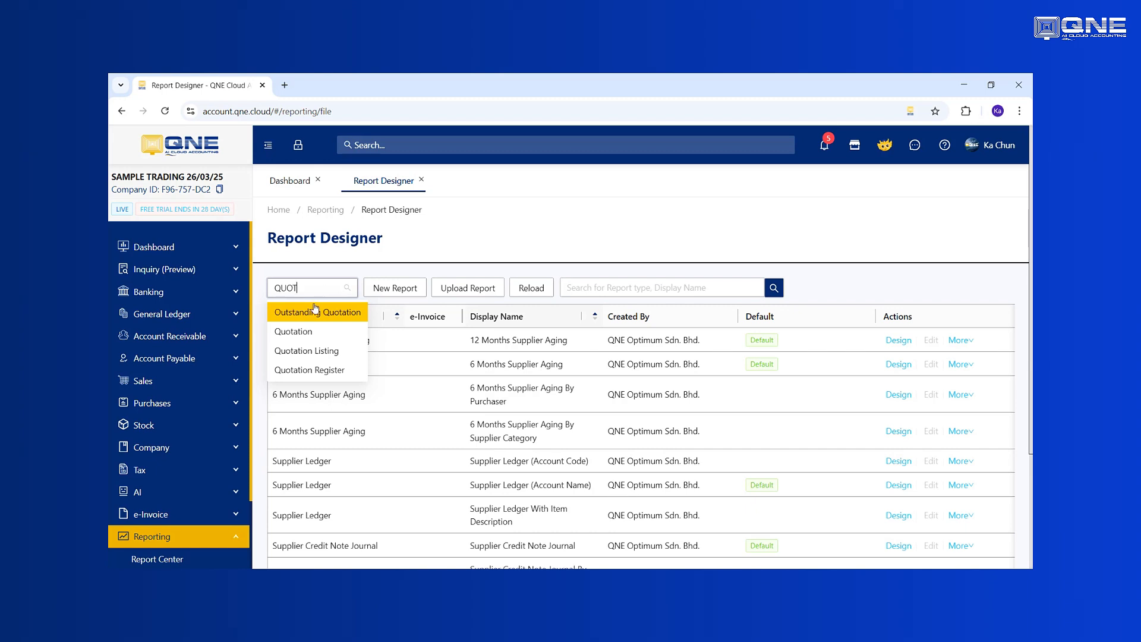
pyautogui.click(299, 331)
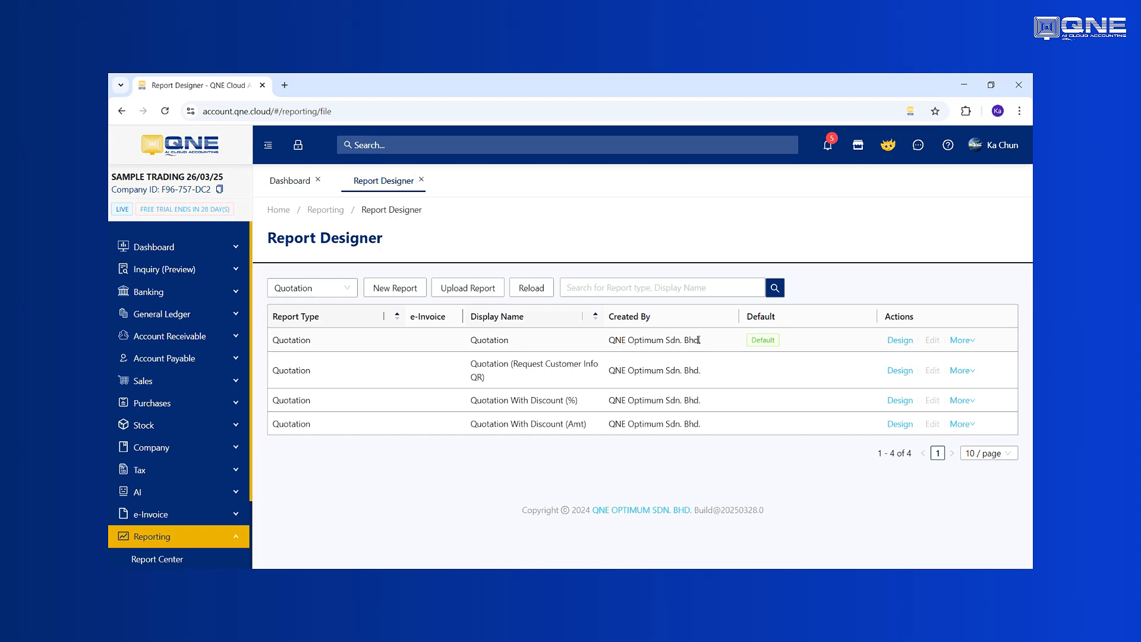
# Step: Clone the default Quotation report under the display name 'Quotation V1'
pyautogui.click(893, 345)
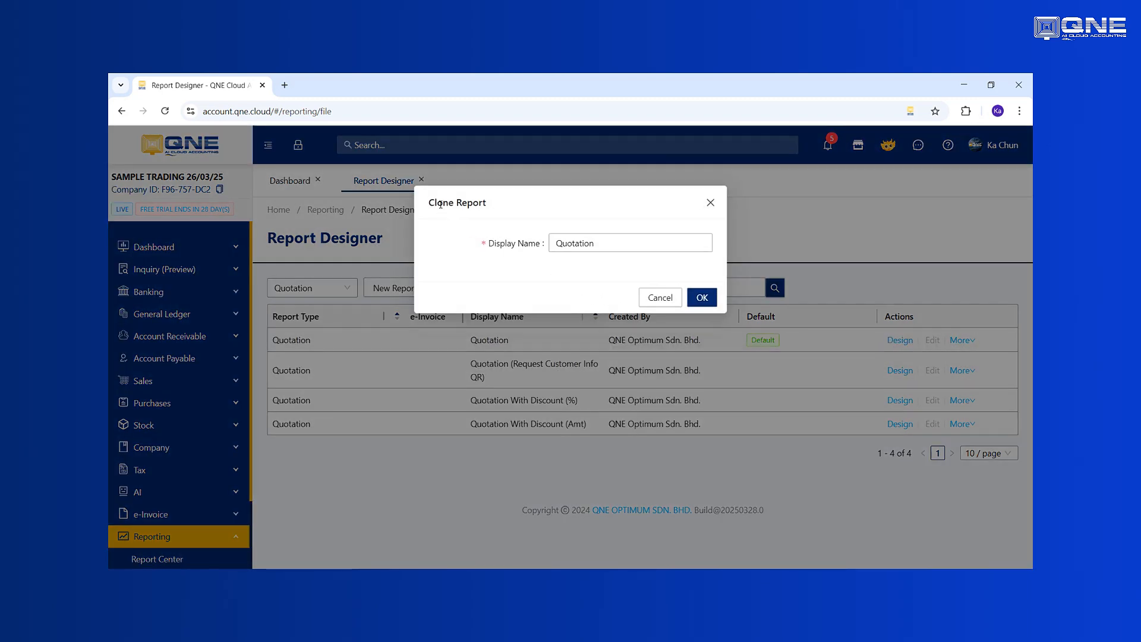
pyautogui.moveTo(438, 203); pyautogui.dragTo(512, 211)
pyautogui.click(626, 246)
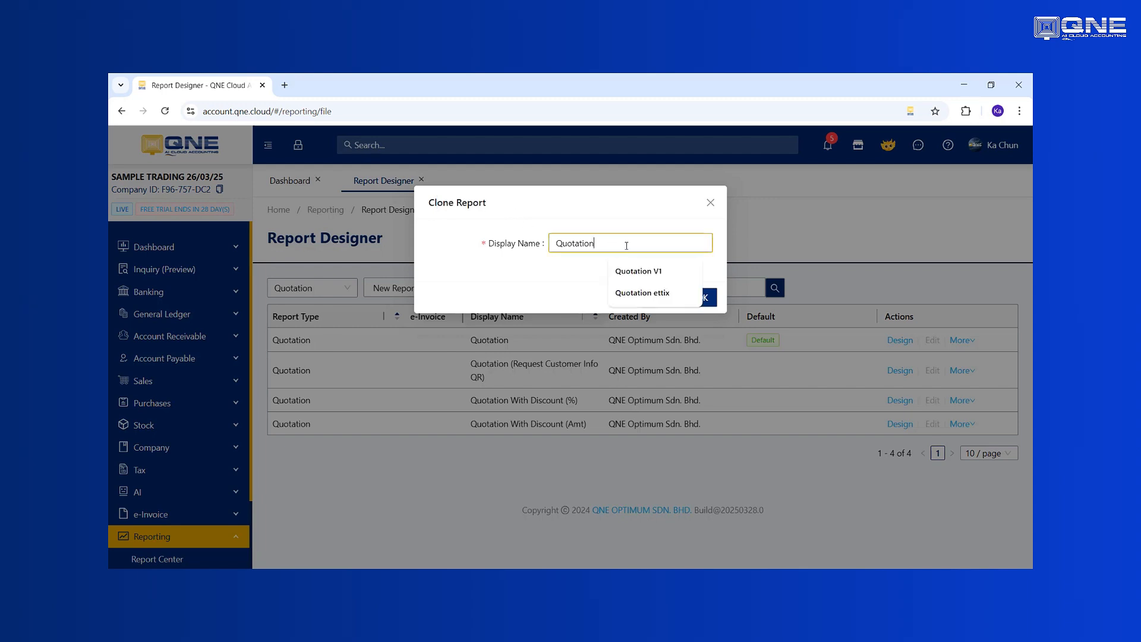
pyautogui.write('V1')
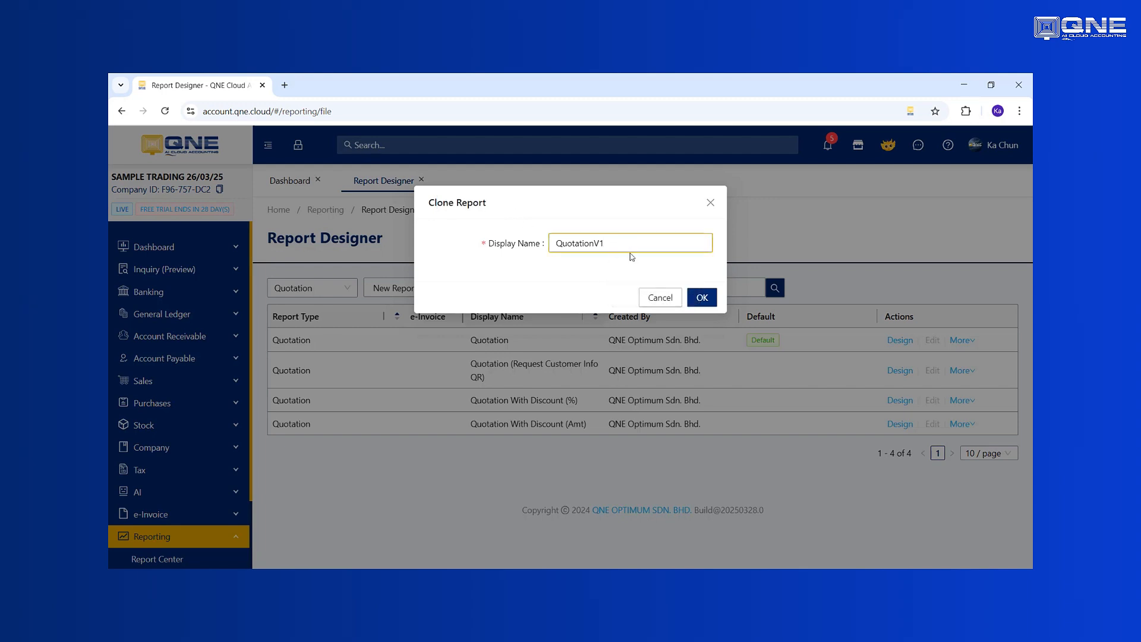
pyautogui.click(596, 242)
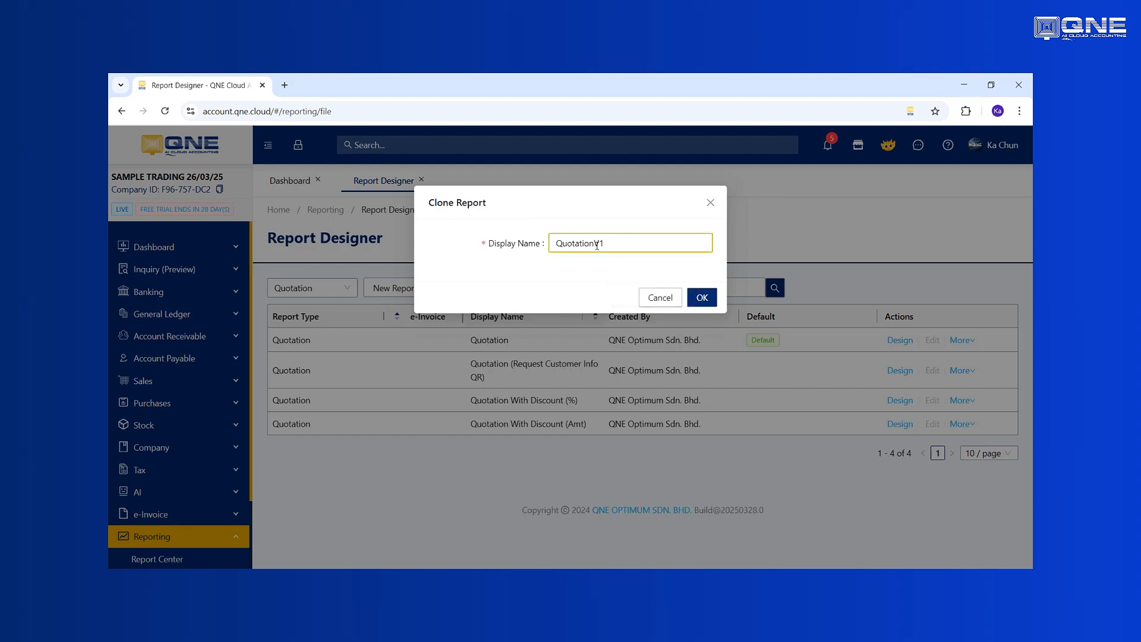
pyautogui.click(702, 298)
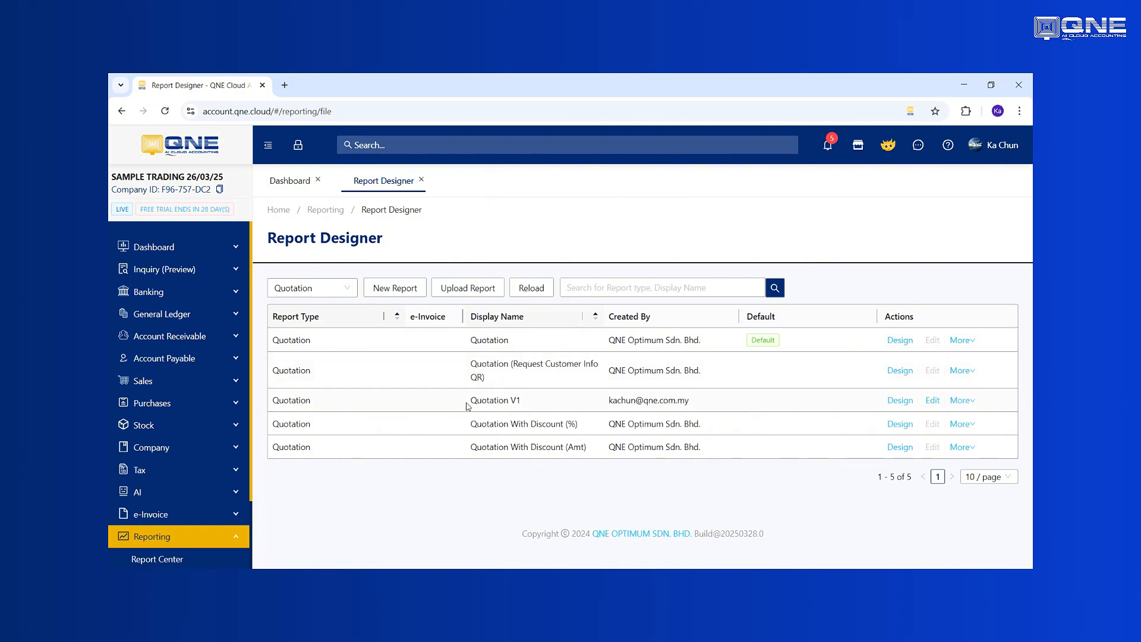
# Step: Open the Quotation V1 row in the designer and scroll through its layout
pyautogui.click(896, 406)
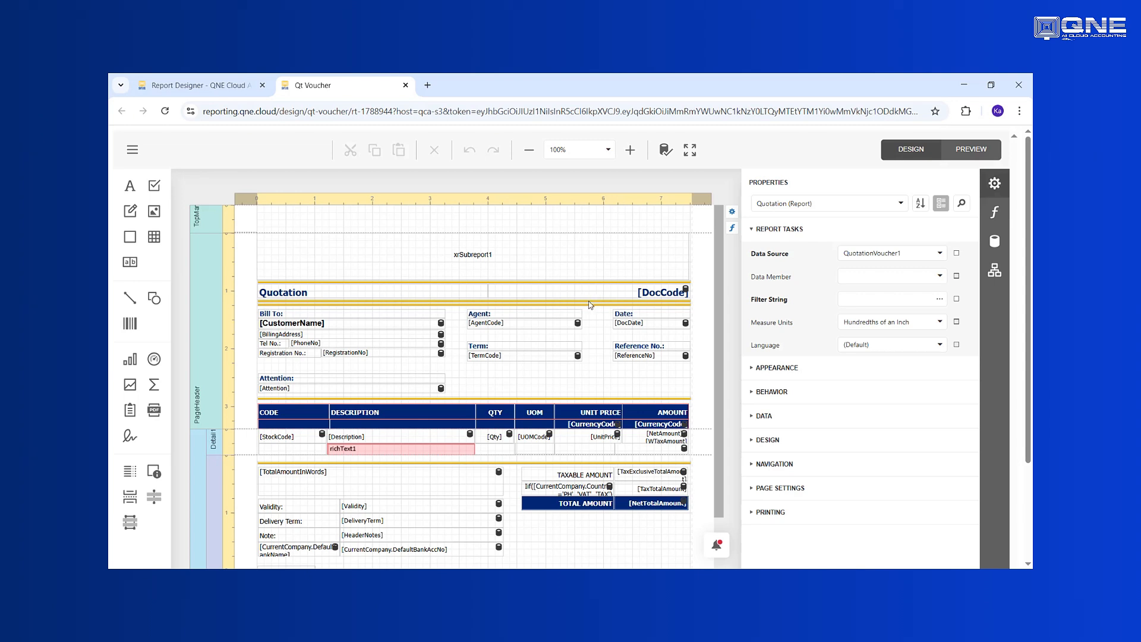
pyautogui.scroll(-2, 432, 338)
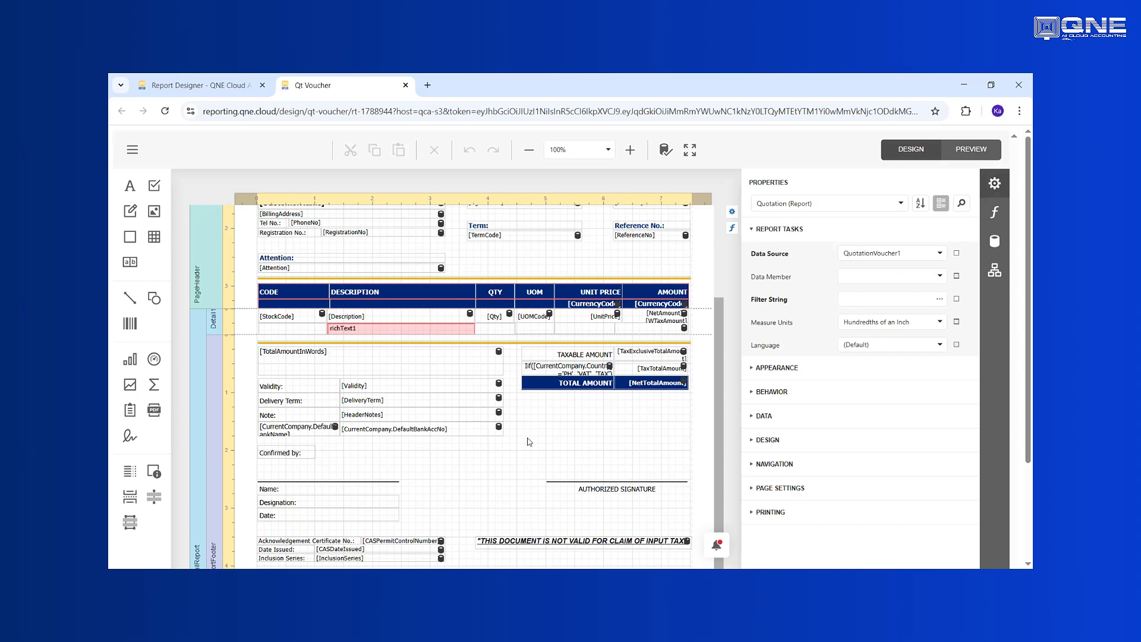
pyautogui.scroll(2, 528, 442)
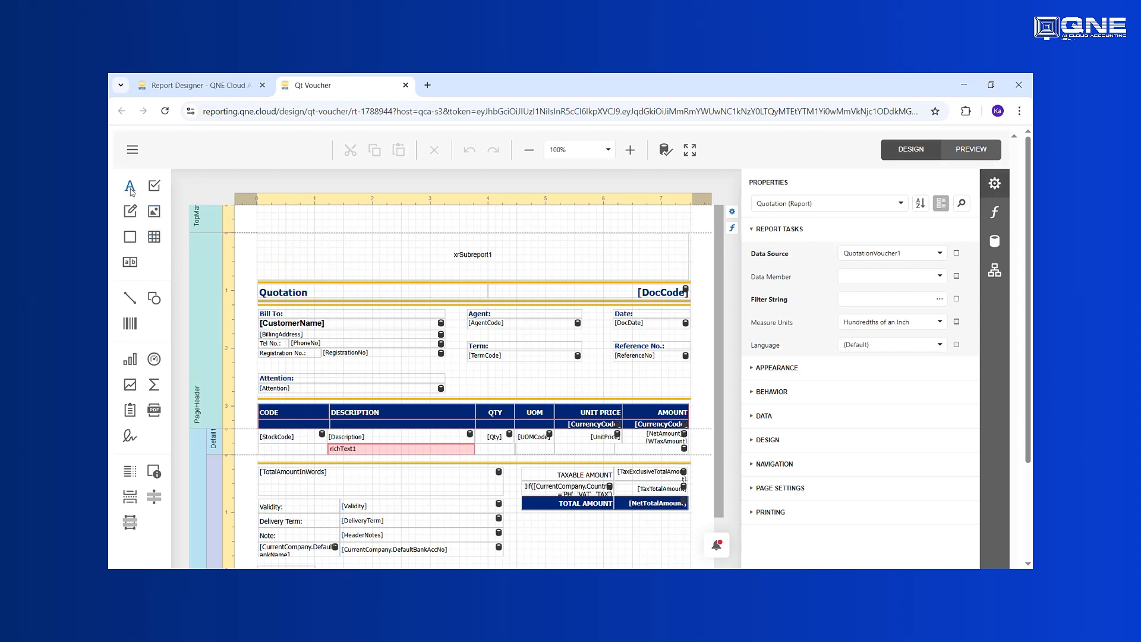
# Step: Place a label below Term and bind QuotationVoucher1's Ref1 field to it
pyautogui.moveTo(131, 190); pyautogui.dragTo(476, 378)
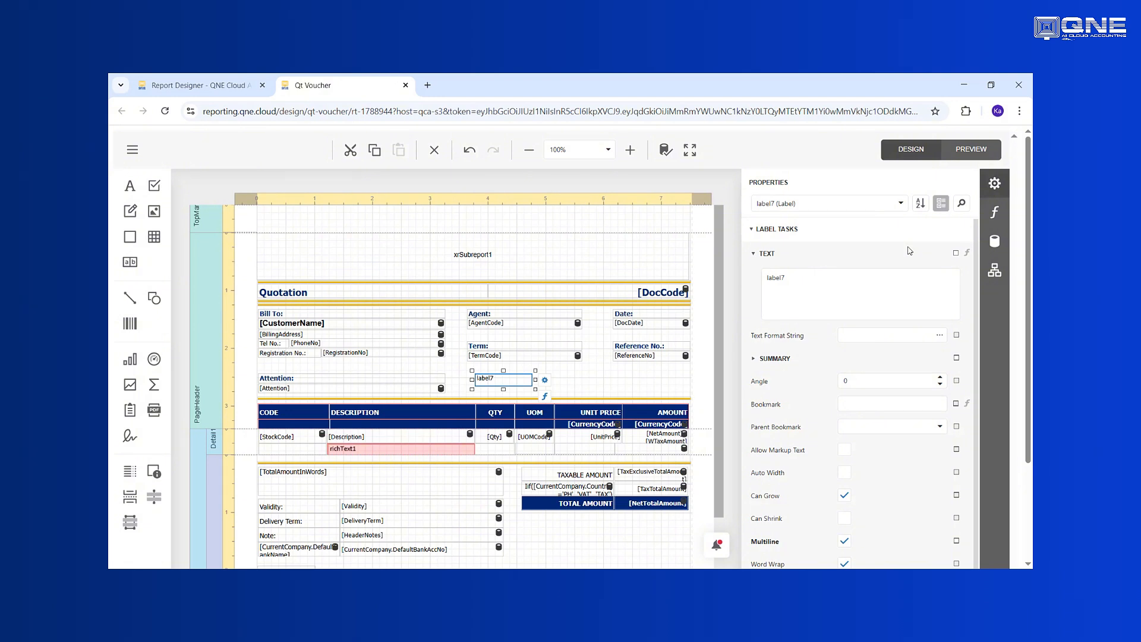
pyautogui.click(987, 240)
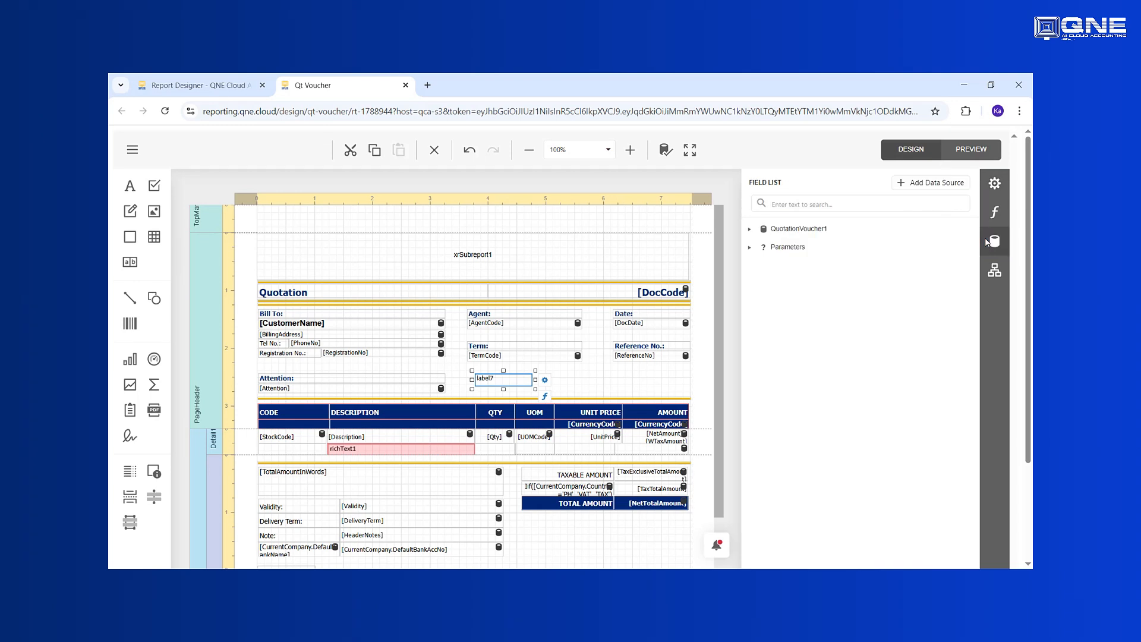
pyautogui.click(750, 230)
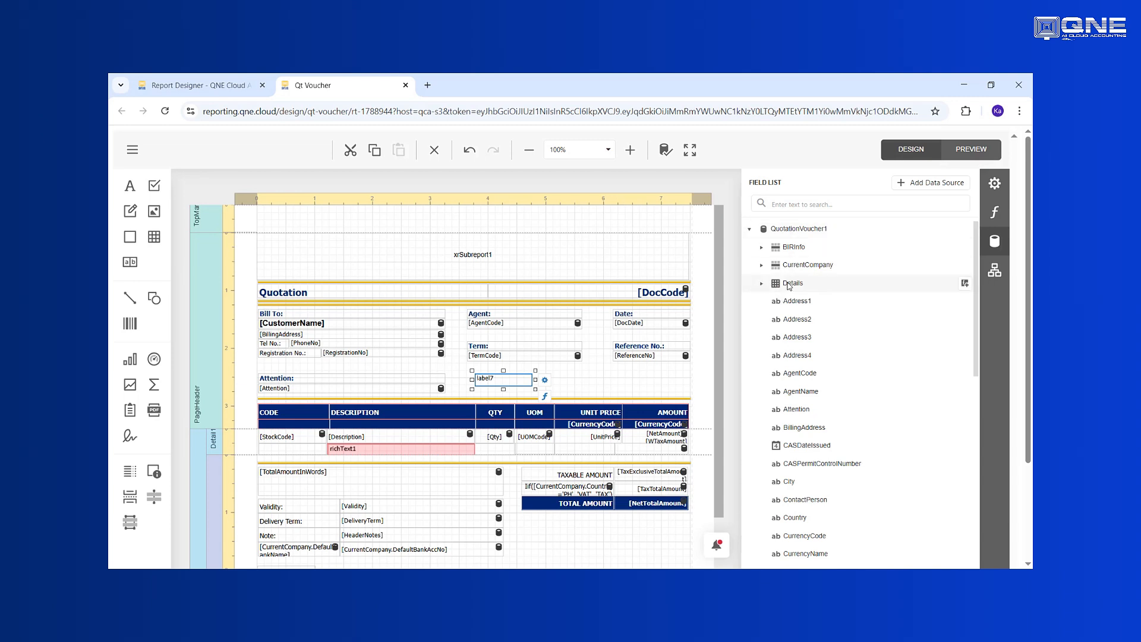
pyautogui.click(762, 284)
pyautogui.click(761, 284)
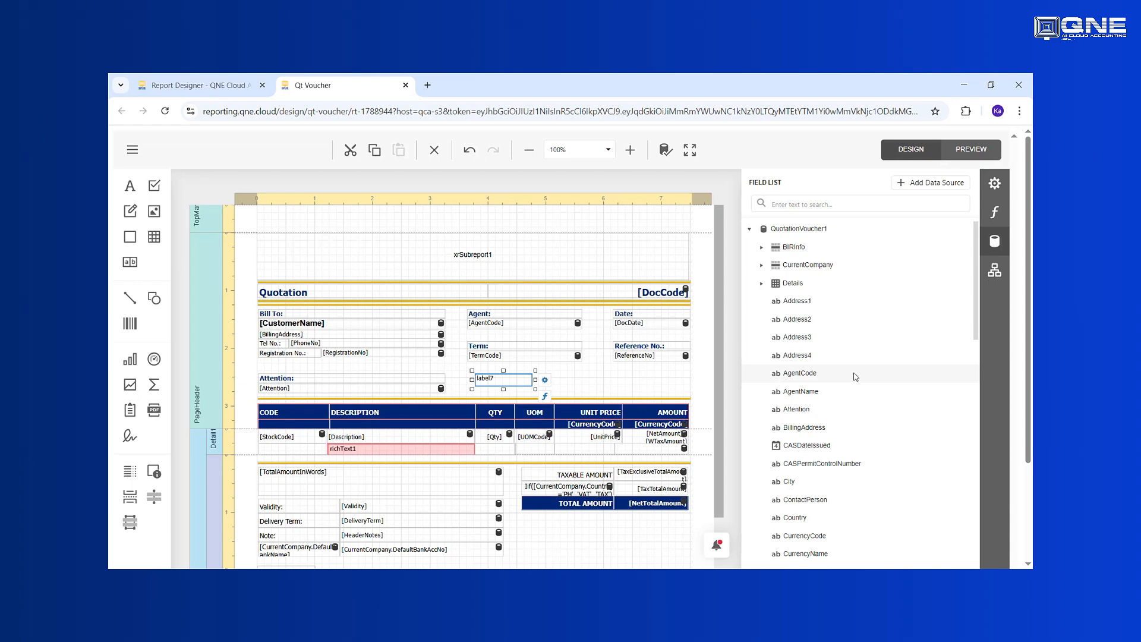
pyautogui.scroll(-7, 855, 377)
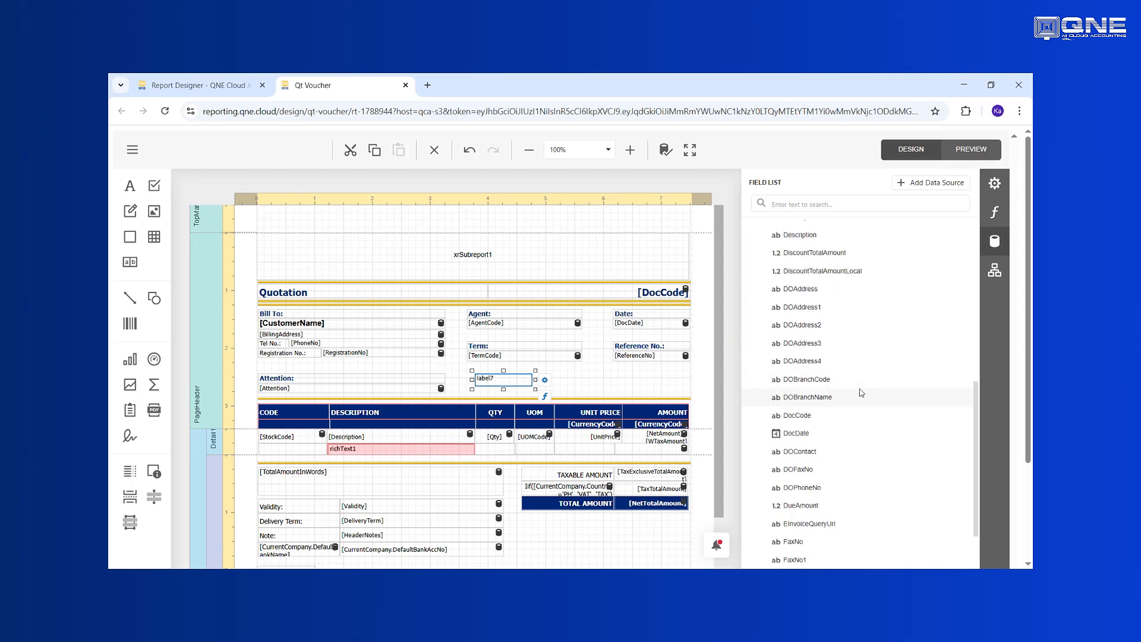
pyautogui.scroll(-5, 848, 331)
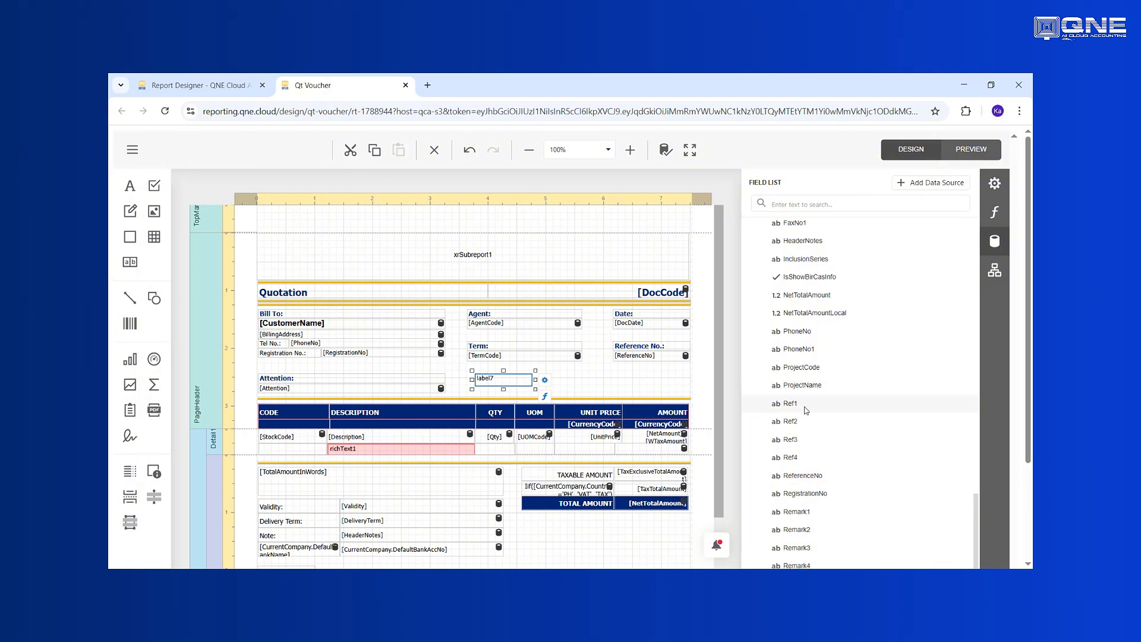
pyautogui.moveTo(801, 406); pyautogui.dragTo(493, 379)
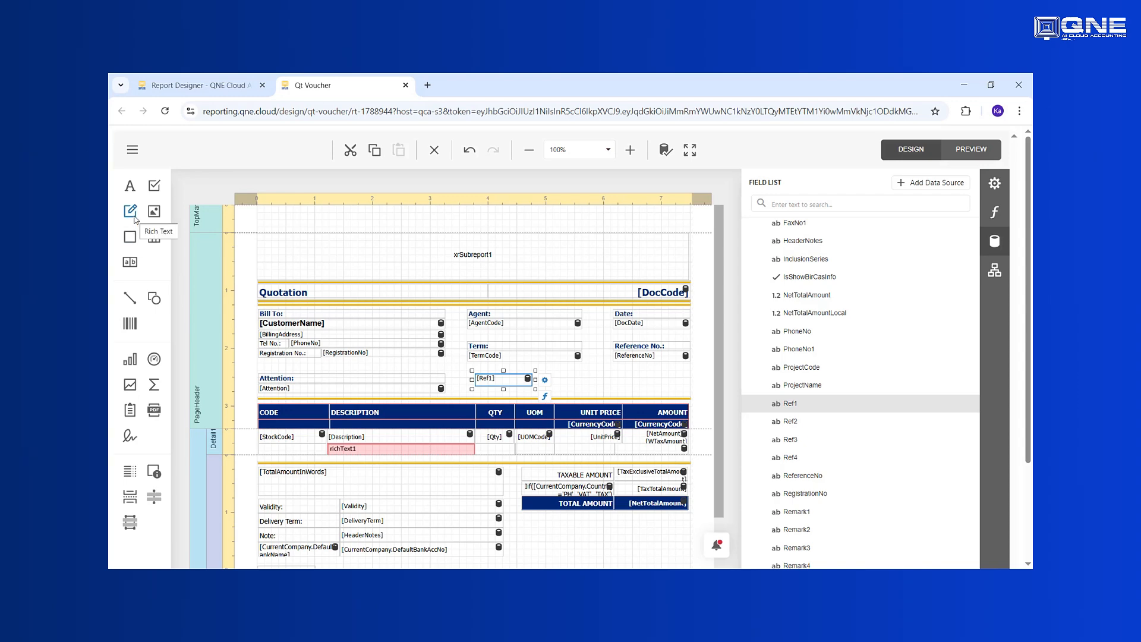
# Step: Add a rich text below DefaultBankAccNo reading 'BANK ACCOUNT: MAYBANK' plus the account number
pyautogui.moveTo(134, 219); pyautogui.dragTo(348, 444)
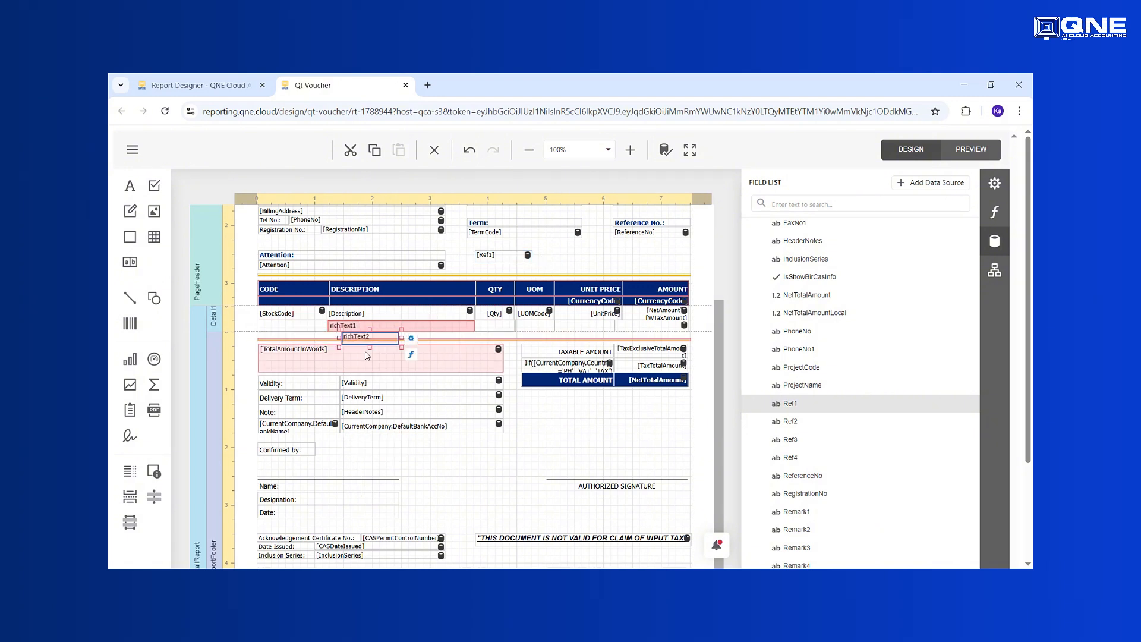
pyautogui.moveTo(372, 348); pyautogui.dragTo(524, 445)
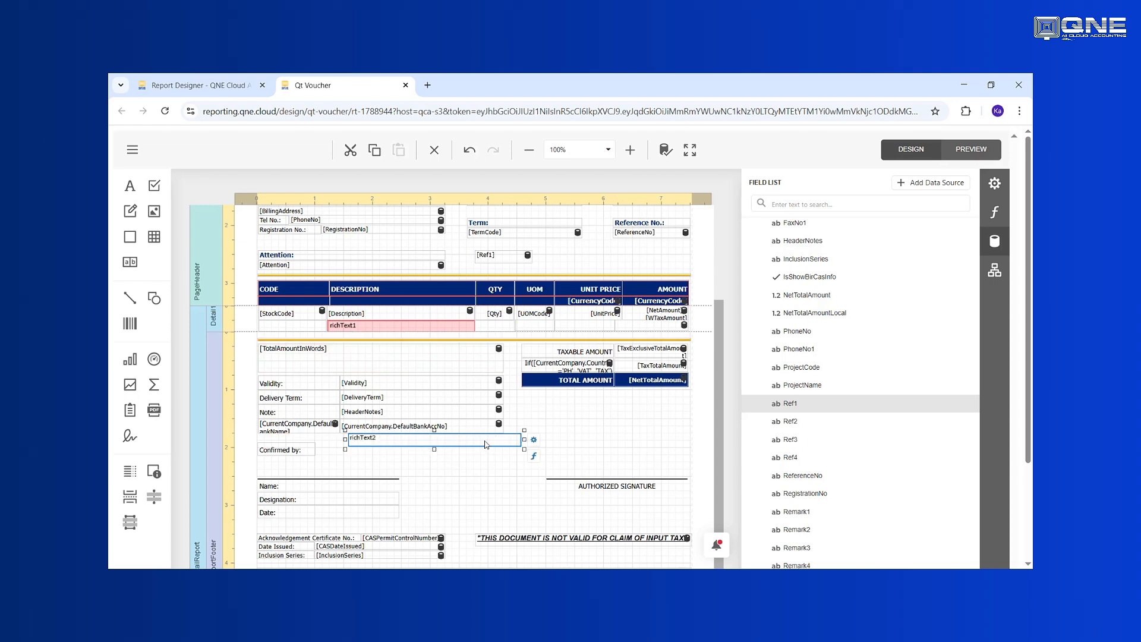
pyautogui.doubleClick(484, 440)
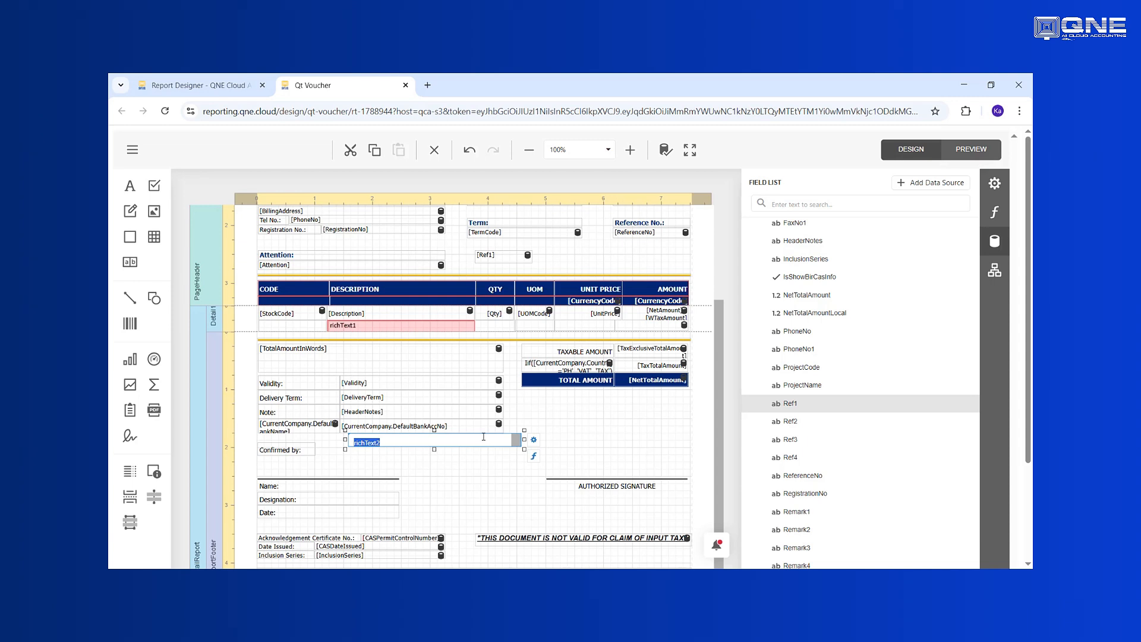
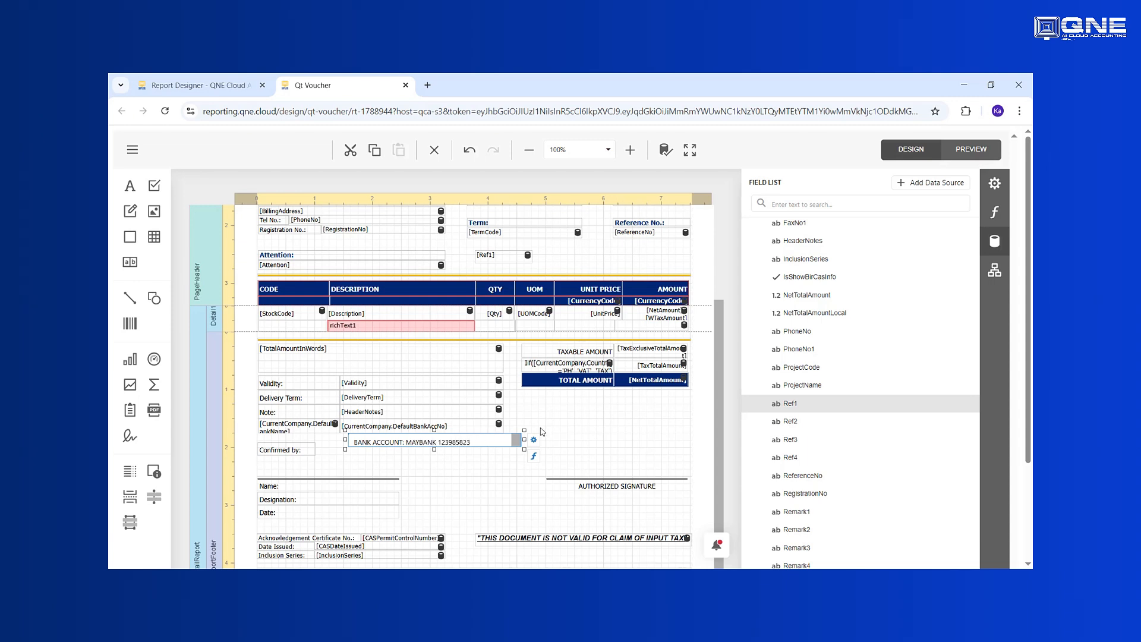
pyautogui.click(592, 444)
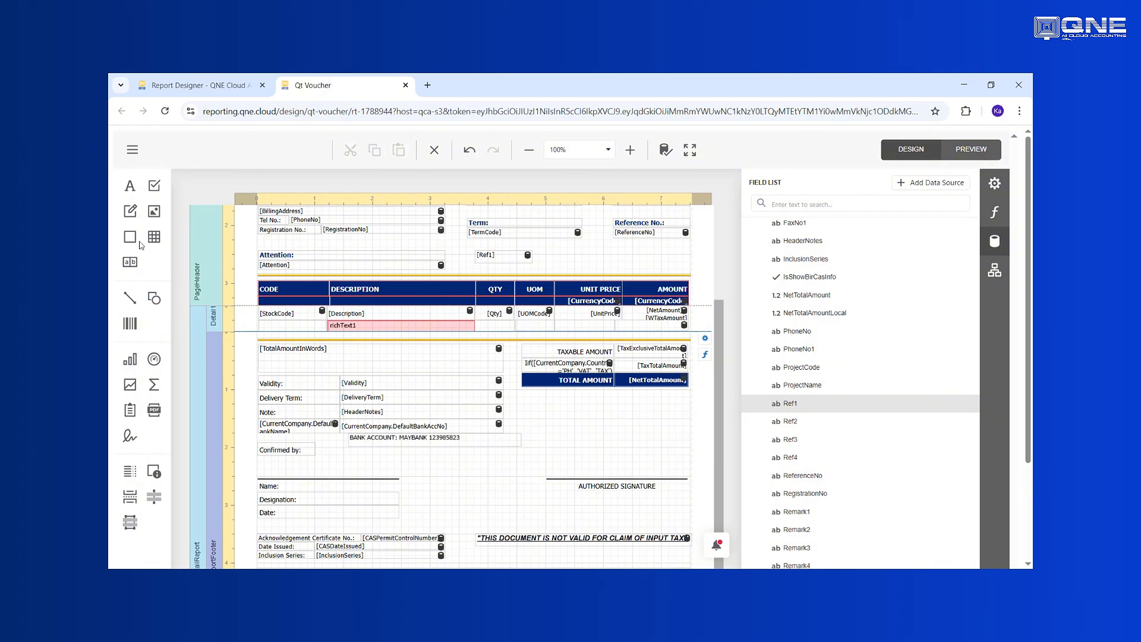
pyautogui.click(377, 440)
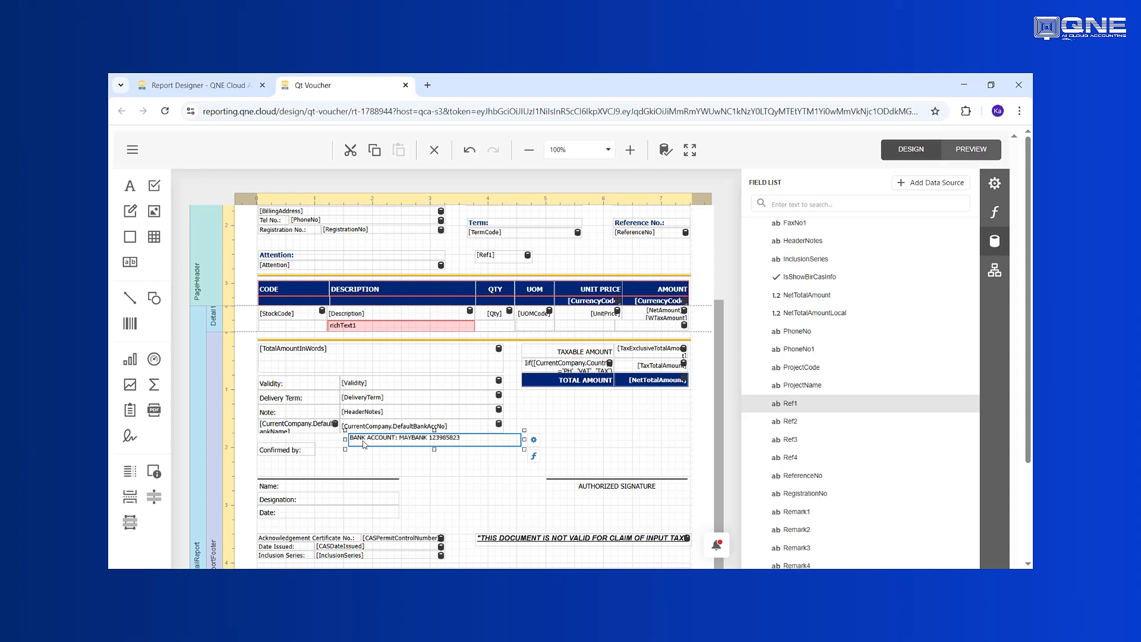
# Step: Select the bank account line, expand Appearance > Font and change its size to 16
pyautogui.click(455, 465)
pyautogui.click(442, 440)
pyautogui.click(995, 185)
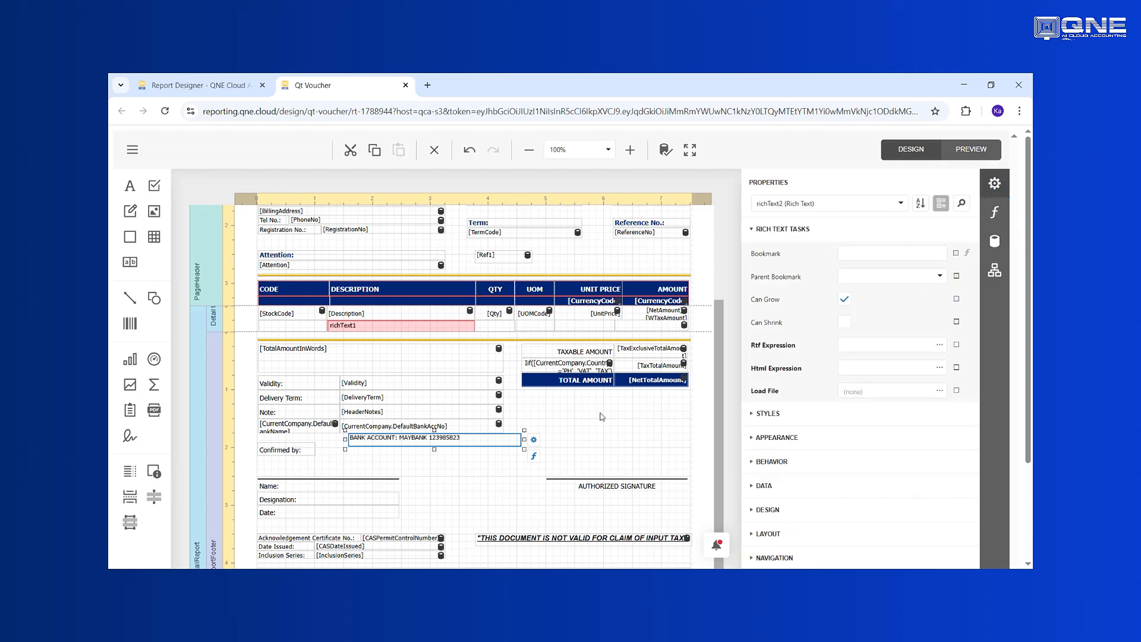
pyautogui.click(759, 439)
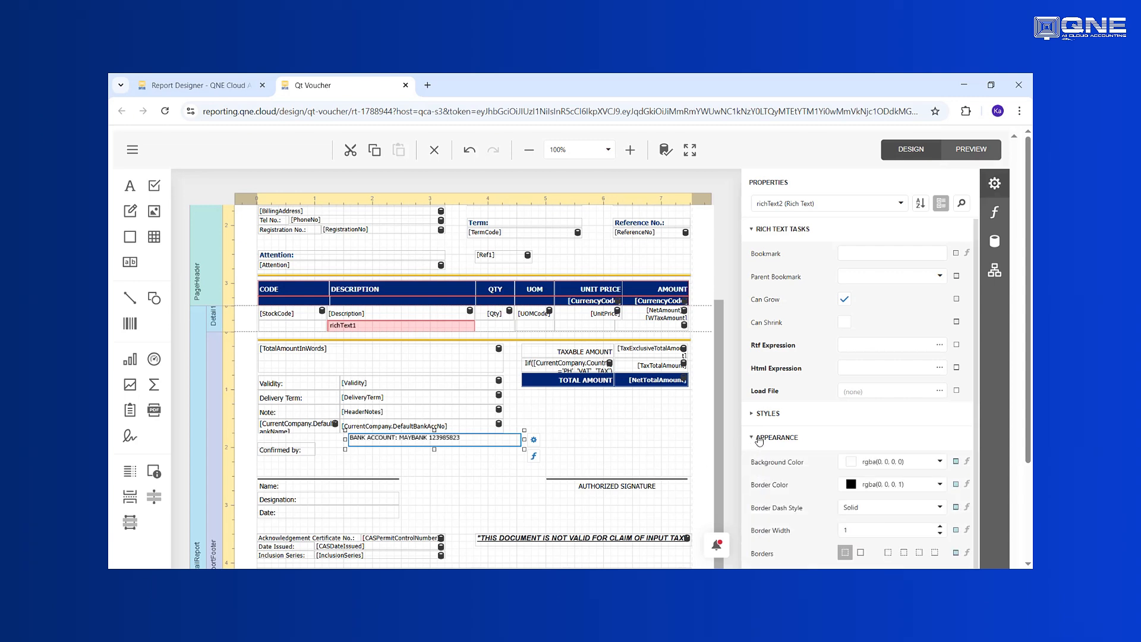
pyautogui.scroll(-3, 759, 439)
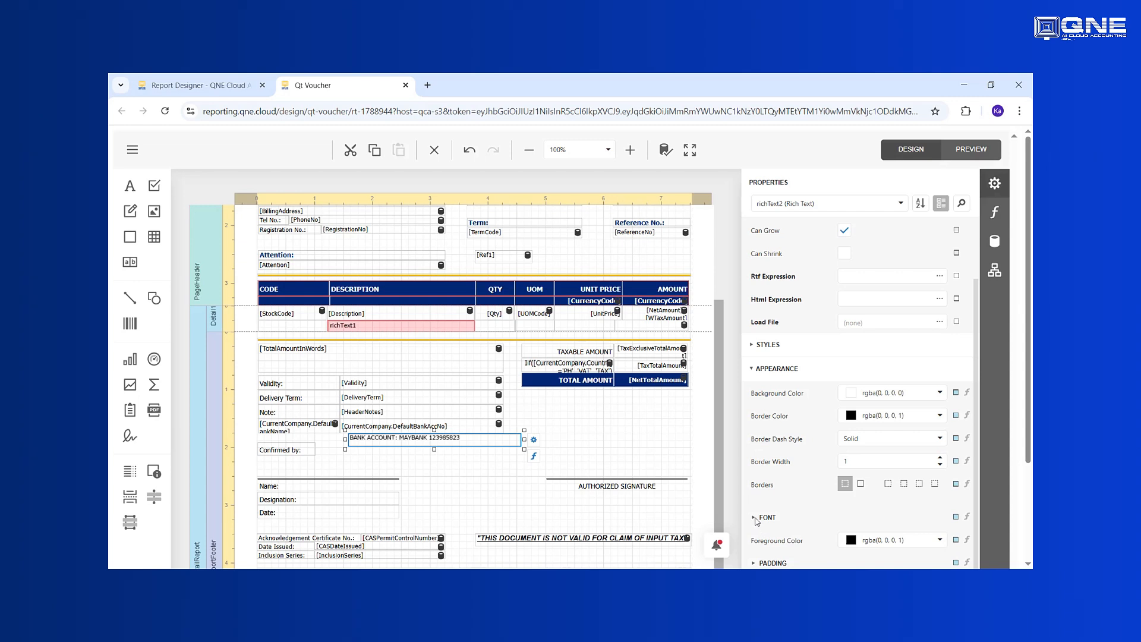
pyautogui.click(756, 519)
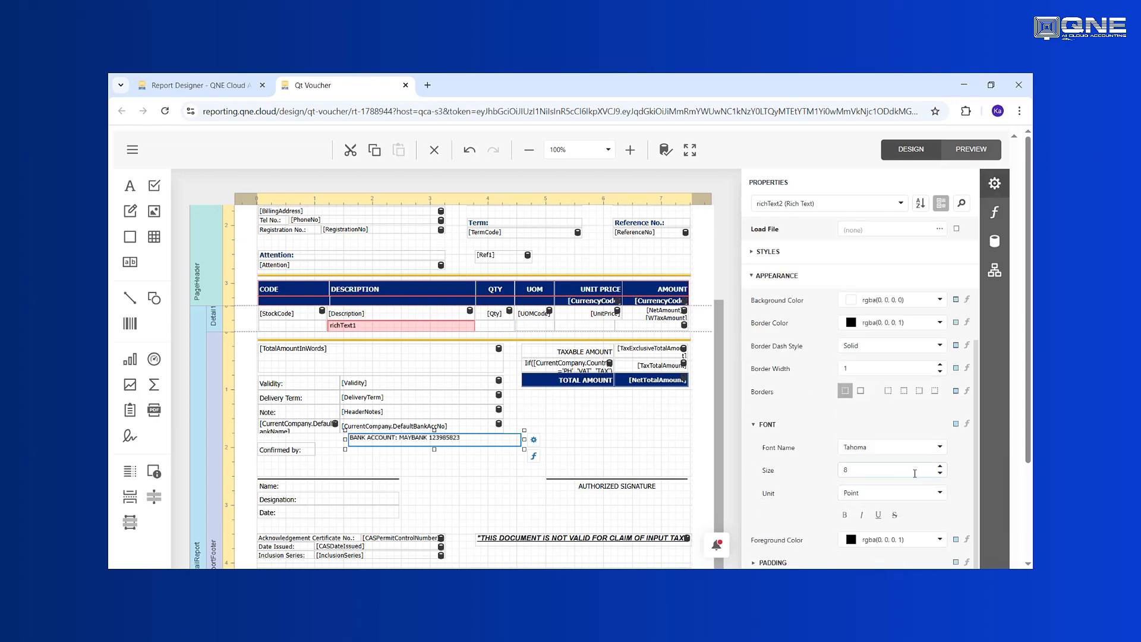
pyautogui.moveTo(912, 473); pyautogui.dragTo(834, 475)
pyautogui.click(621, 450)
# Step: Set the bank account line's font to Tahoma at size 10
pyautogui.click(510, 444)
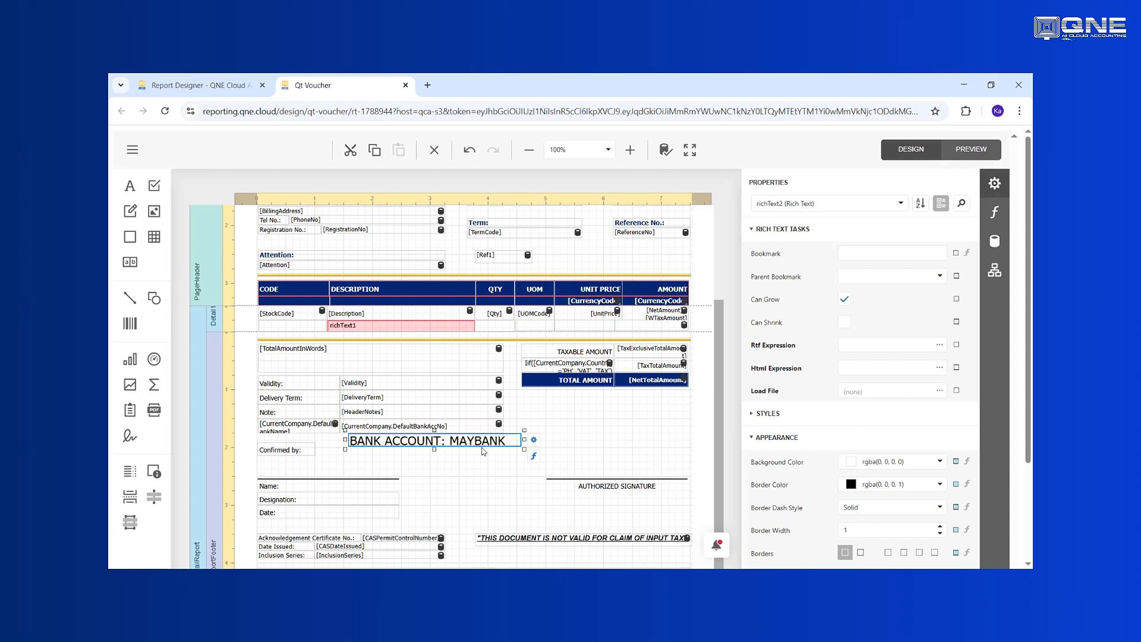
pyautogui.scroll(-3, 858, 458)
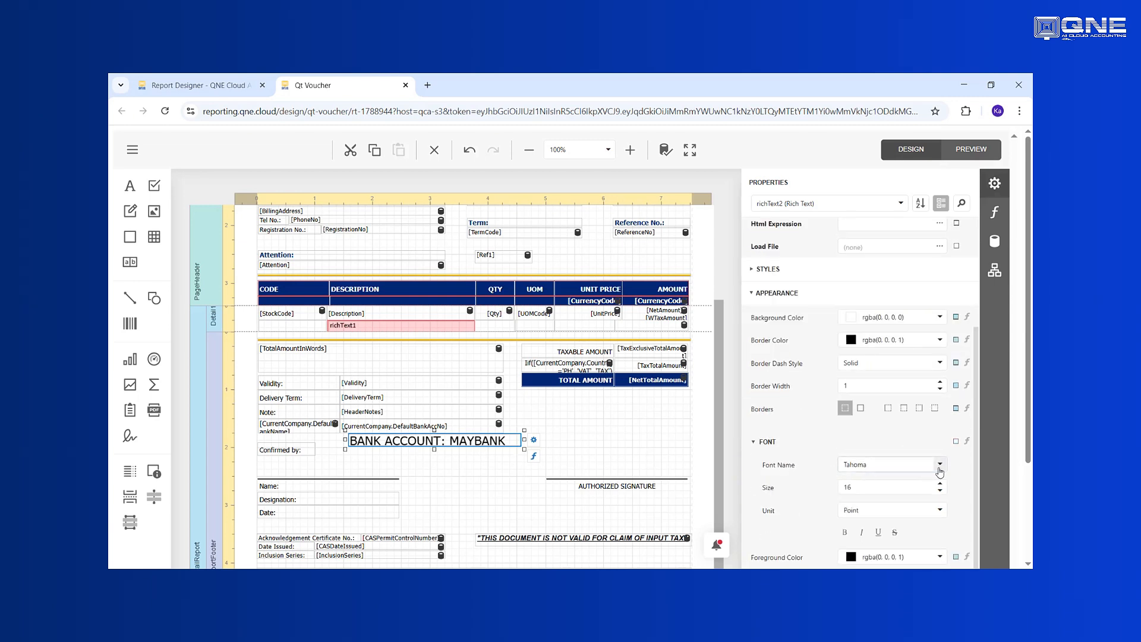
pyautogui.click(939, 471)
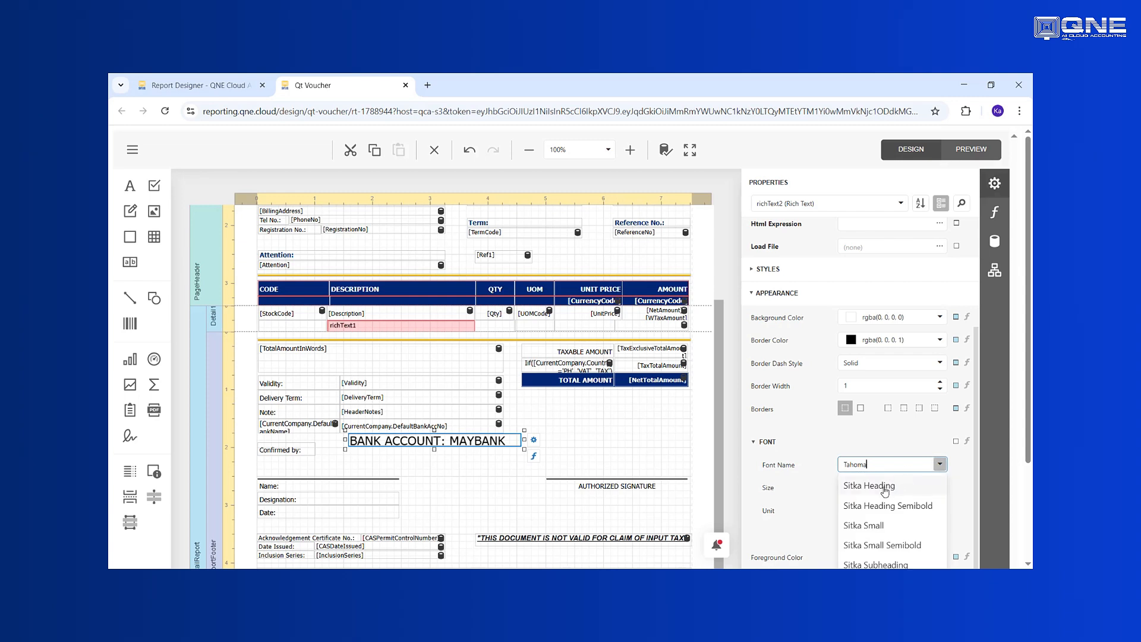
pyautogui.click(885, 486)
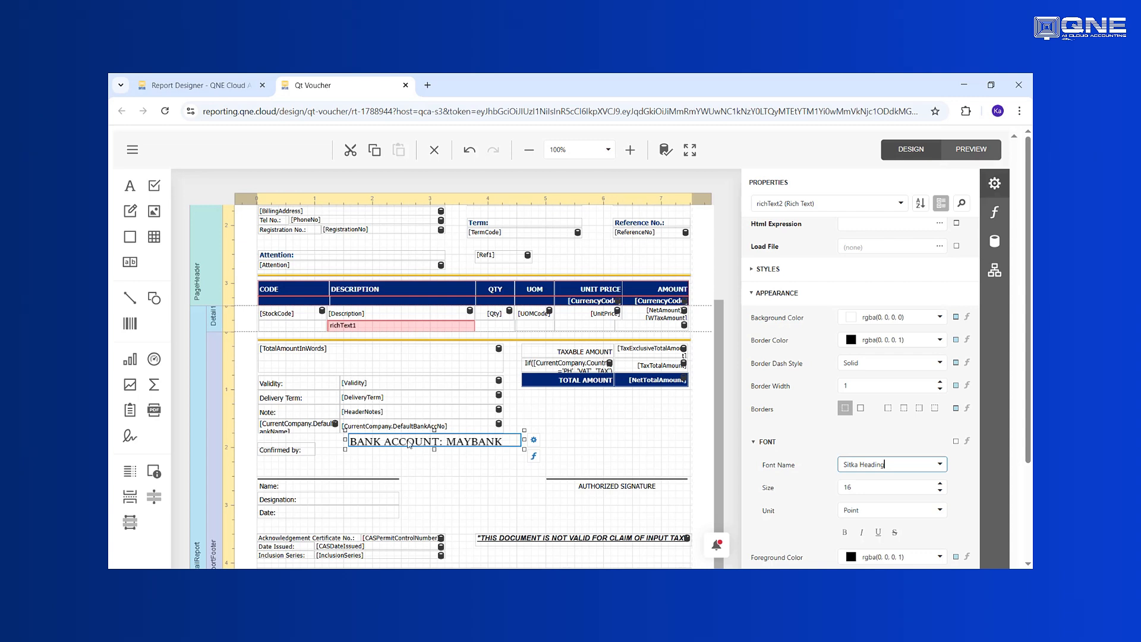
pyautogui.moveTo(912, 469); pyautogui.dragTo(800, 462)
pyautogui.write('TAHOMA')
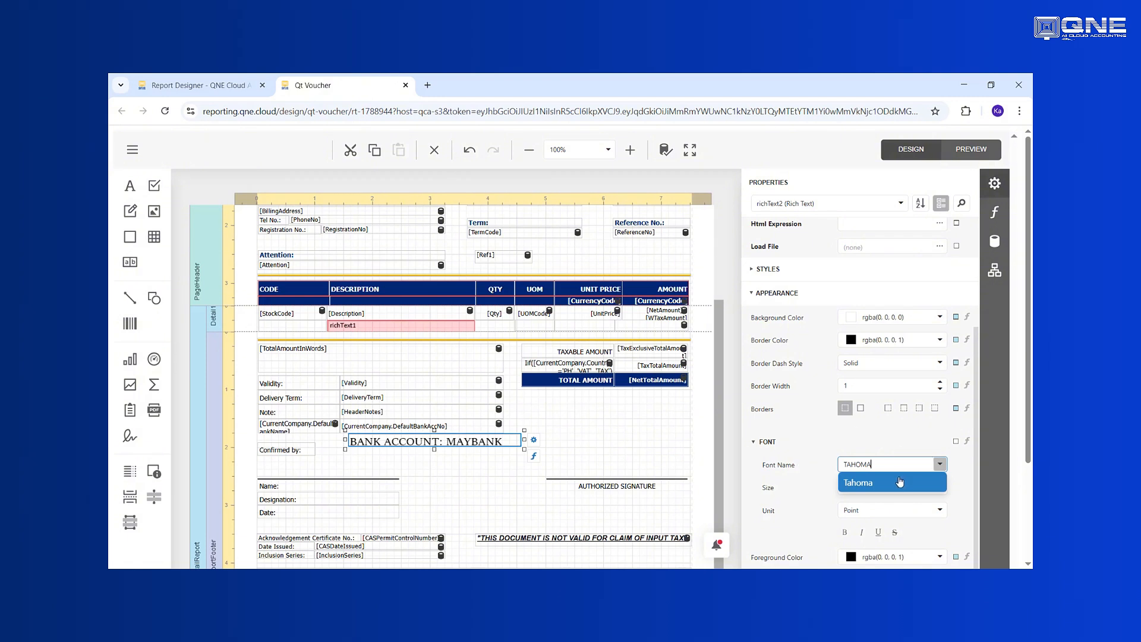
pyautogui.press('Return')
pyautogui.press('Tab')
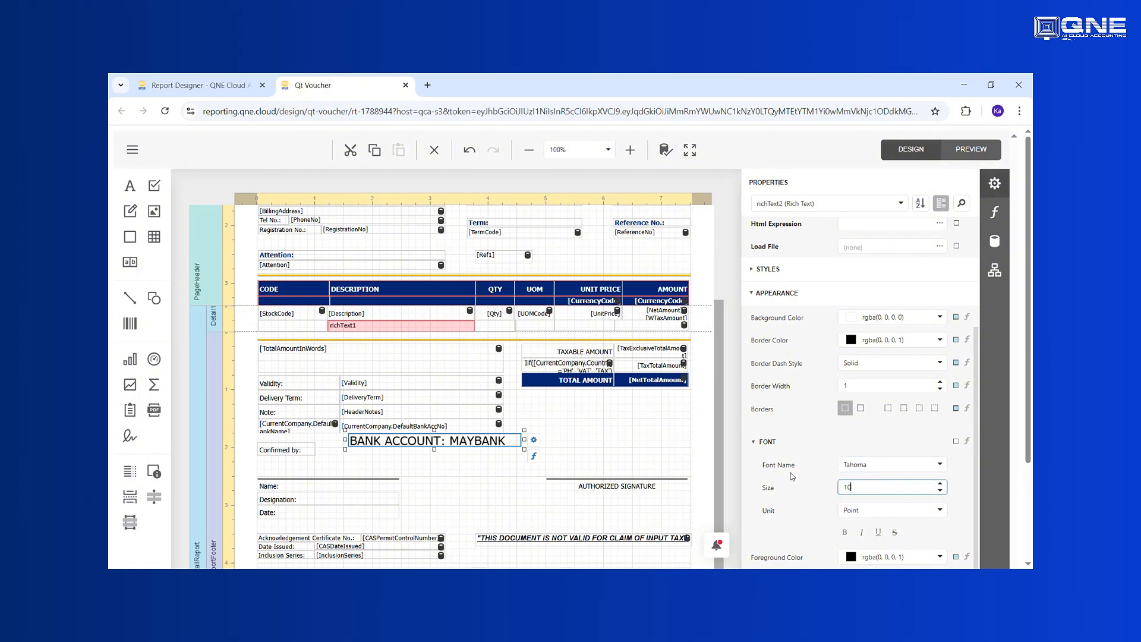
pyautogui.write('10')
pyautogui.press('Return')
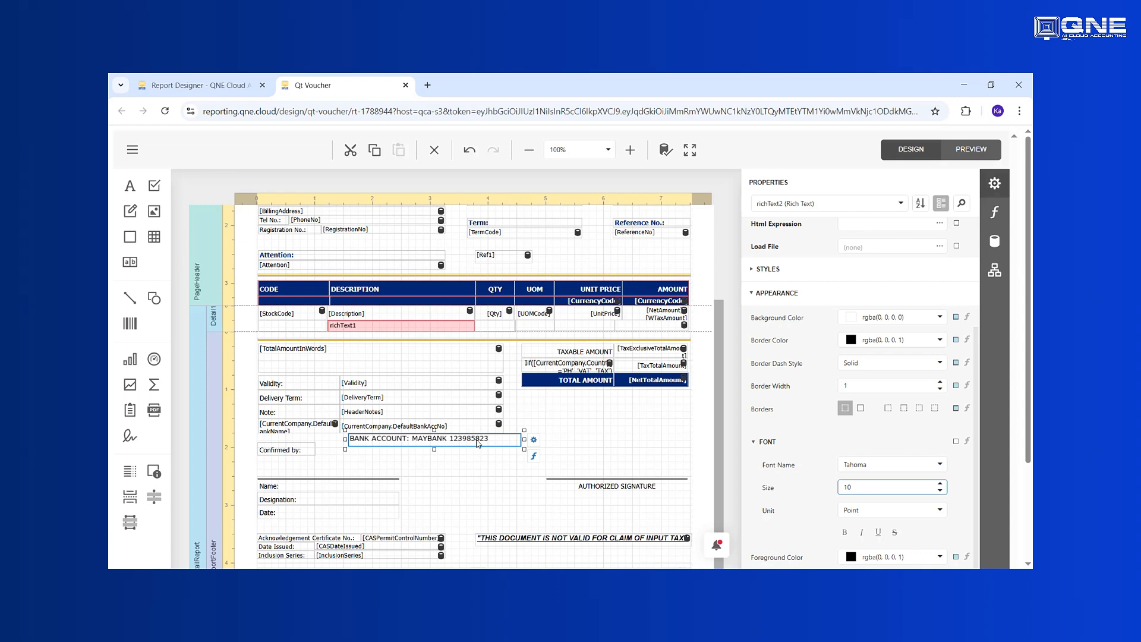
# Step: Toggle bold and underline on and back off, leaving the line plain
pyautogui.click(849, 536)
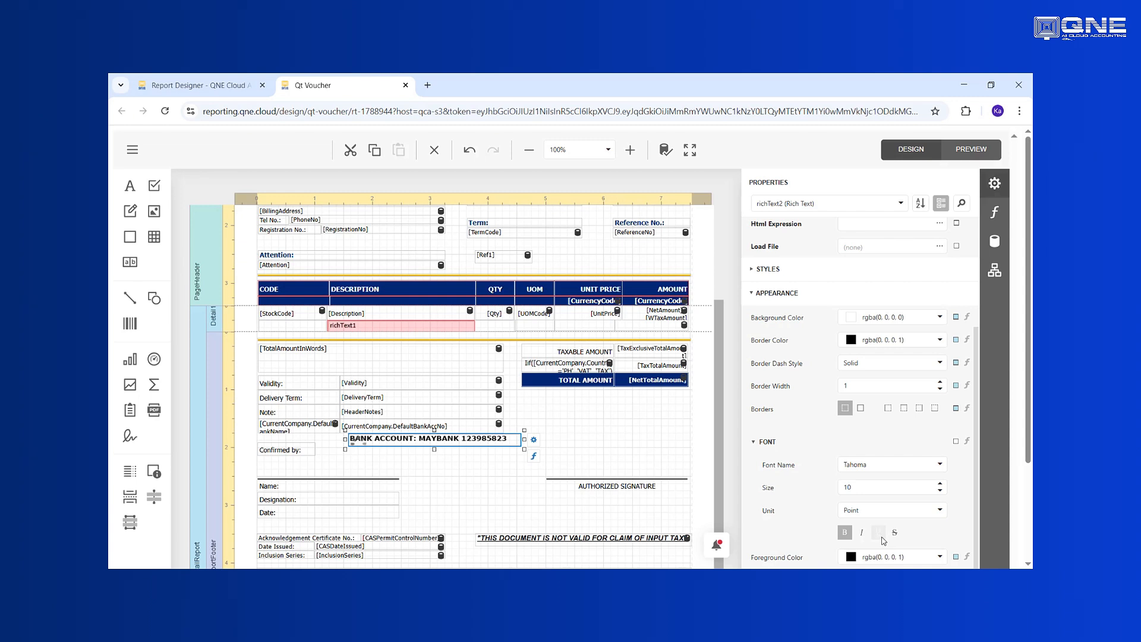
pyautogui.click(879, 533)
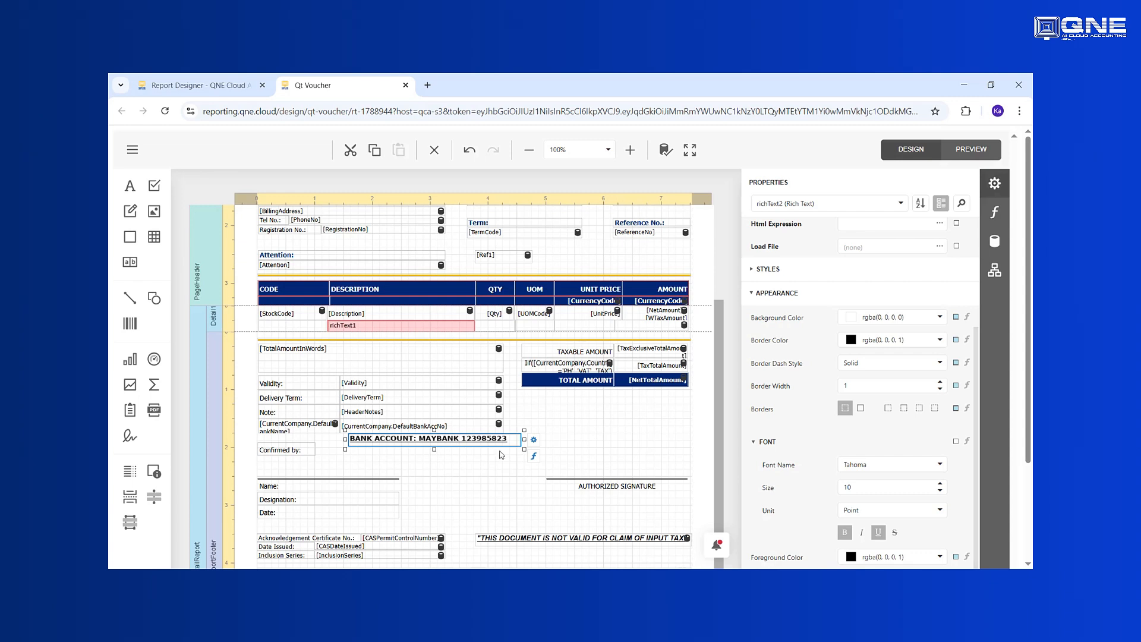
pyautogui.click(878, 532)
pyautogui.click(845, 532)
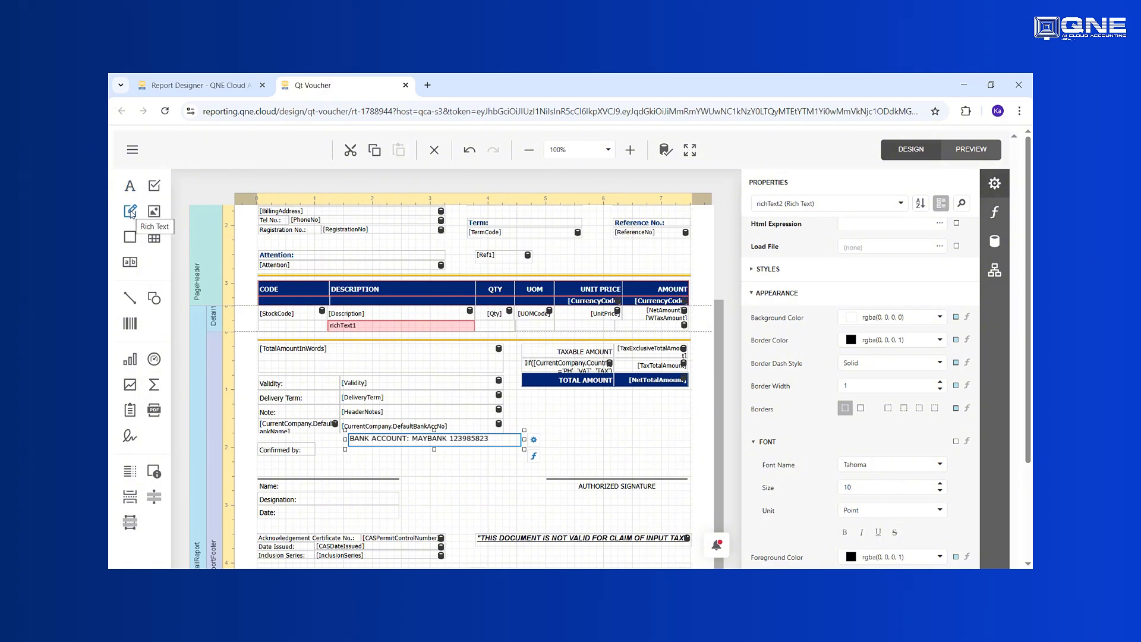
# Step: Add a label below the totals box with a dd/MM/yyyy format string
pyautogui.moveTo(126, 191); pyautogui.dragTo(576, 418)
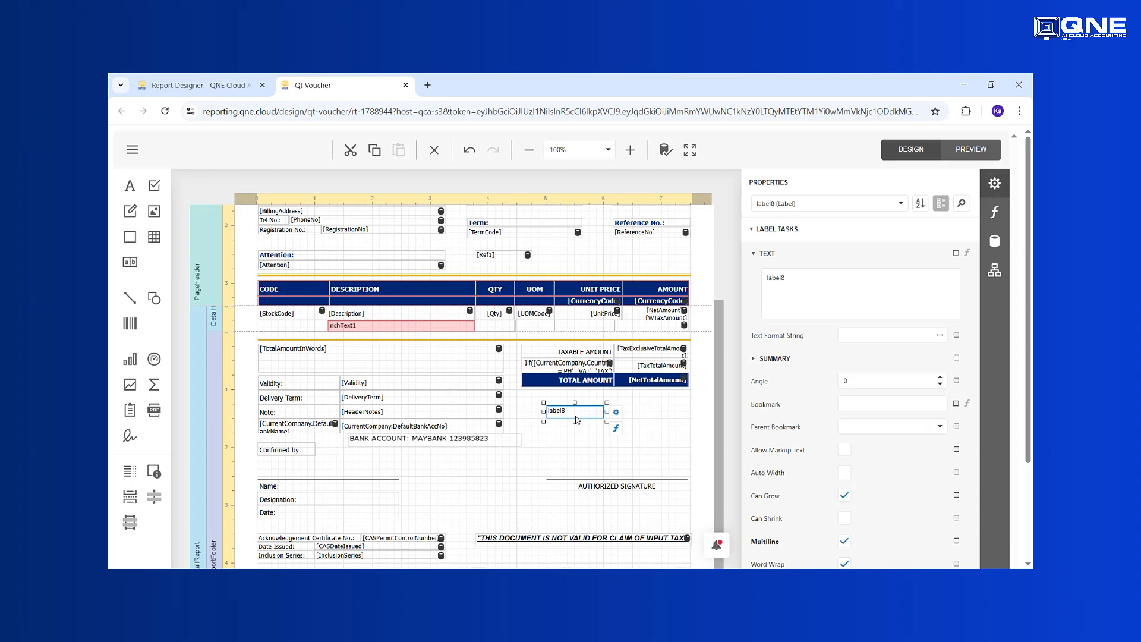
pyautogui.click(615, 416)
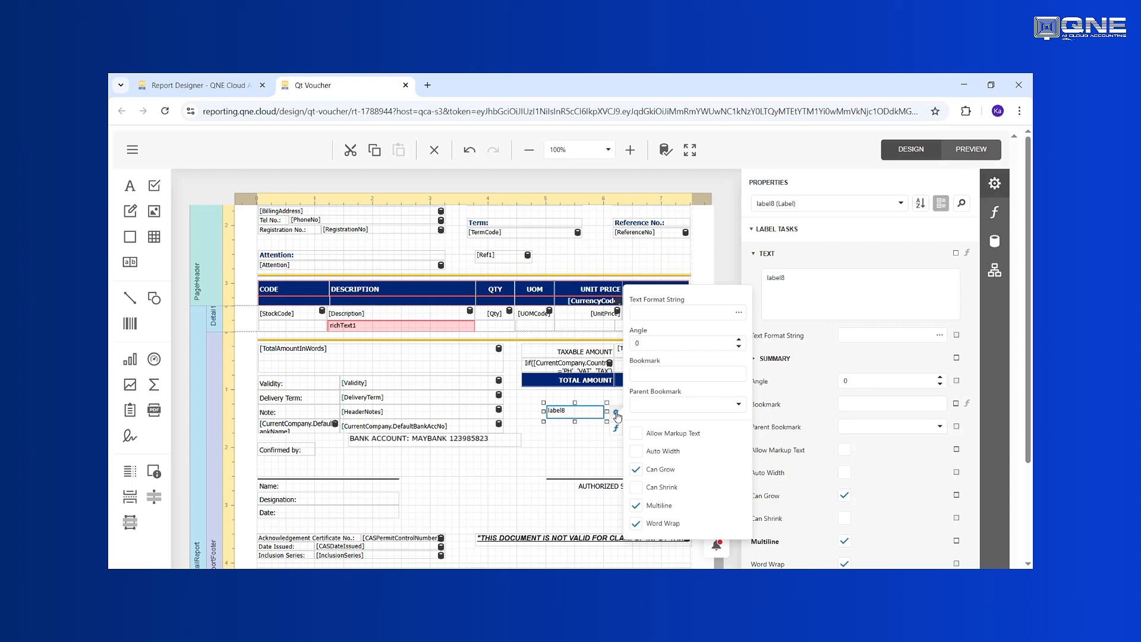
pyautogui.click(653, 310)
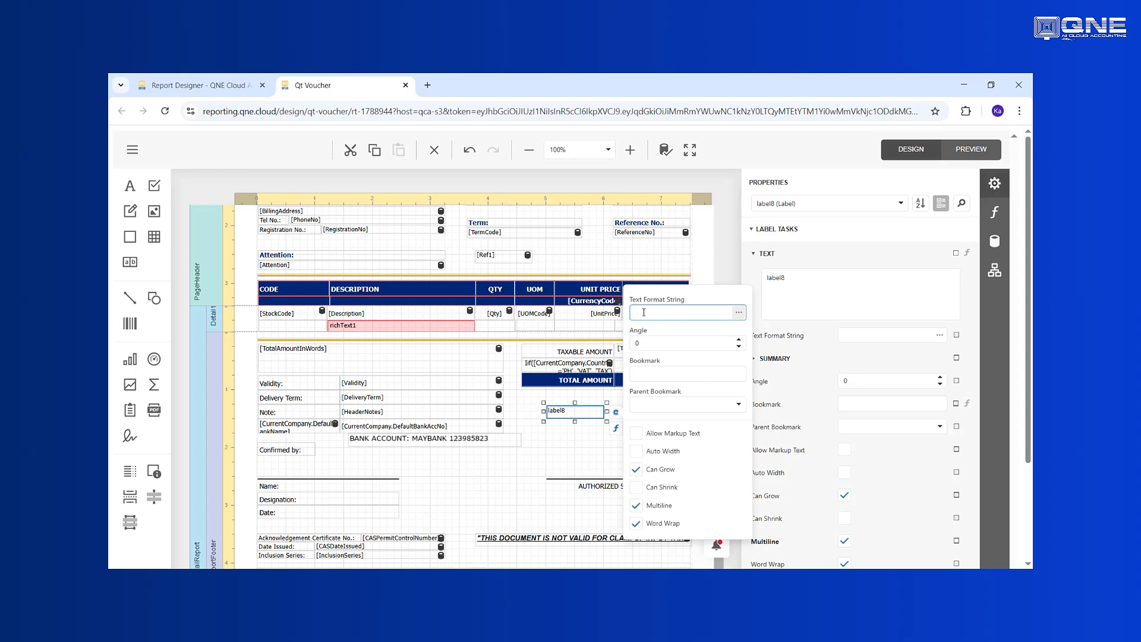
pyautogui.click(736, 316)
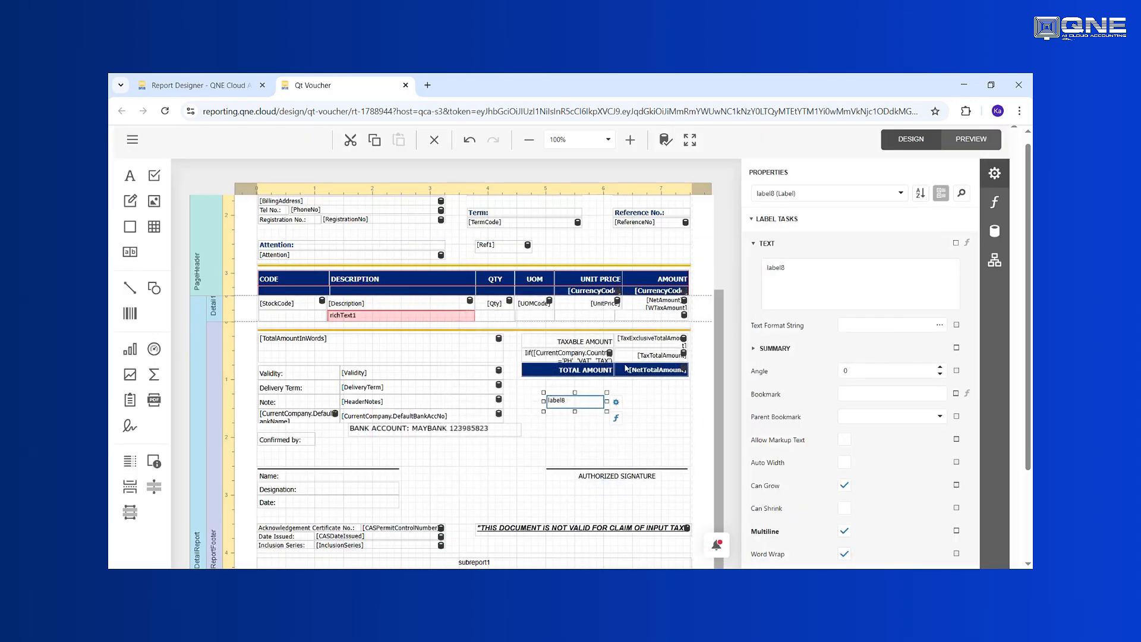
pyautogui.click(615, 402)
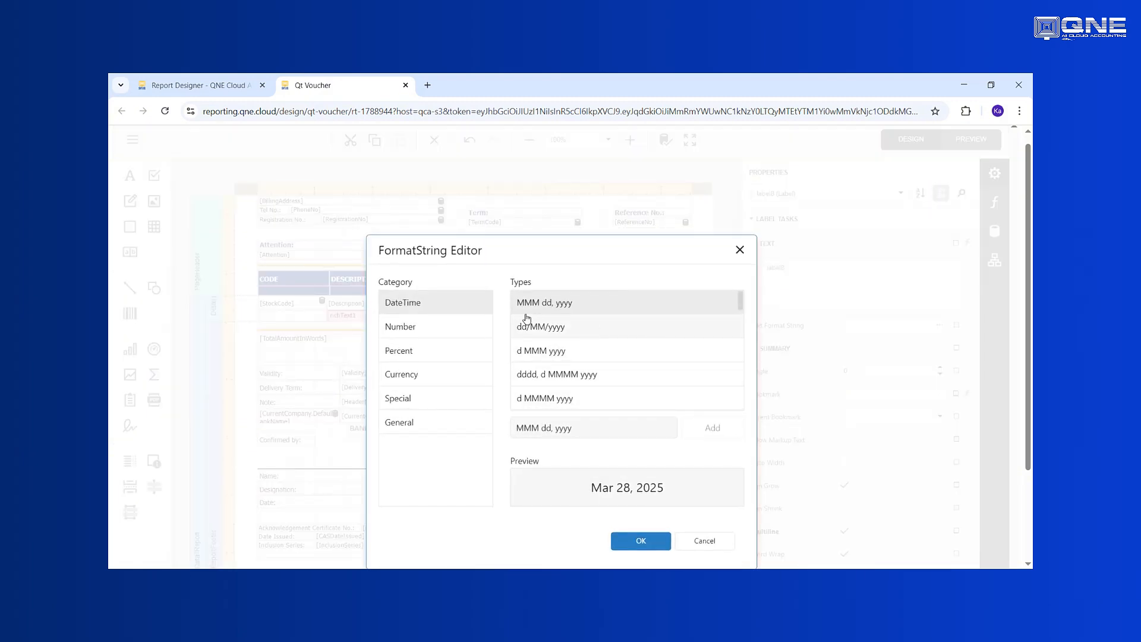
pyautogui.click(535, 330)
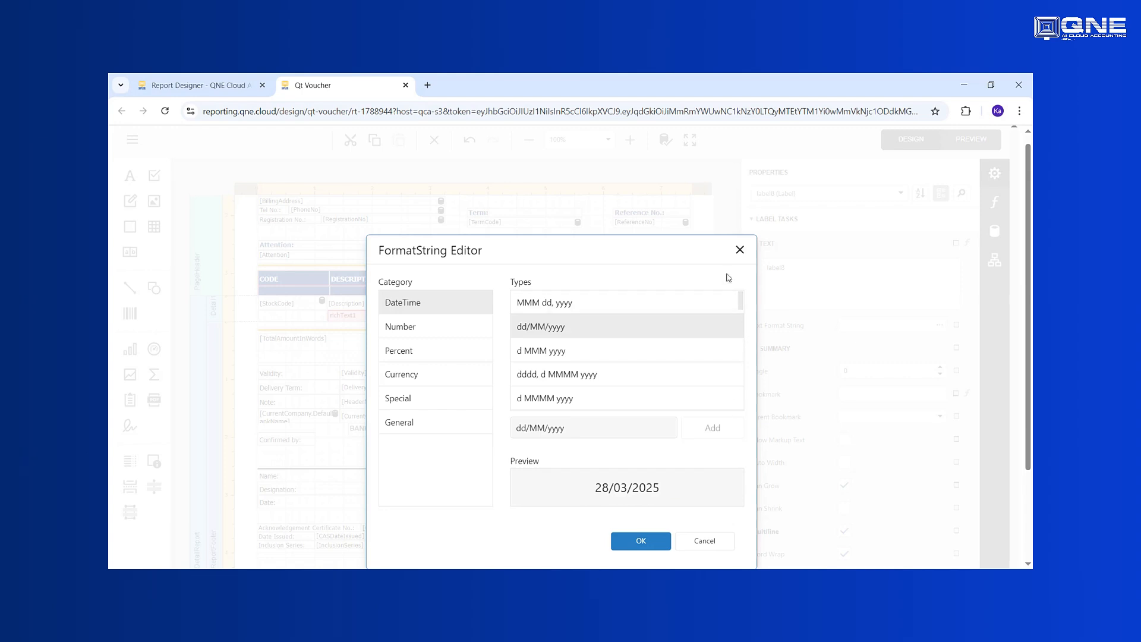
pyautogui.click(738, 250)
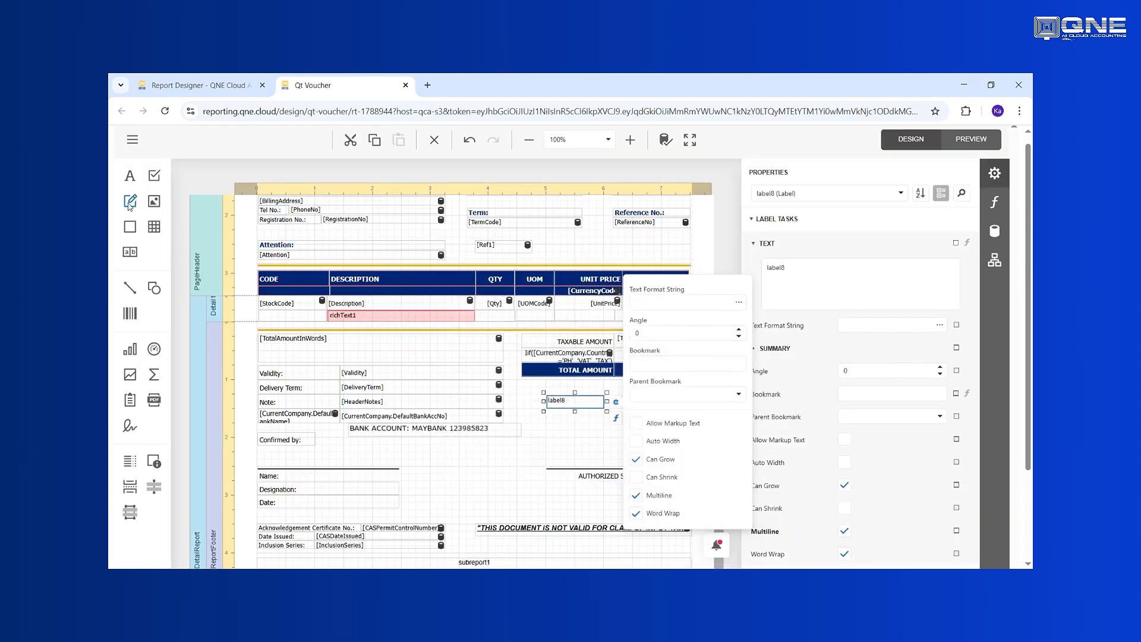
# Step: Place a rich text field below label8 and check its task options
pyautogui.moveTo(129, 204); pyautogui.dragTo(550, 428)
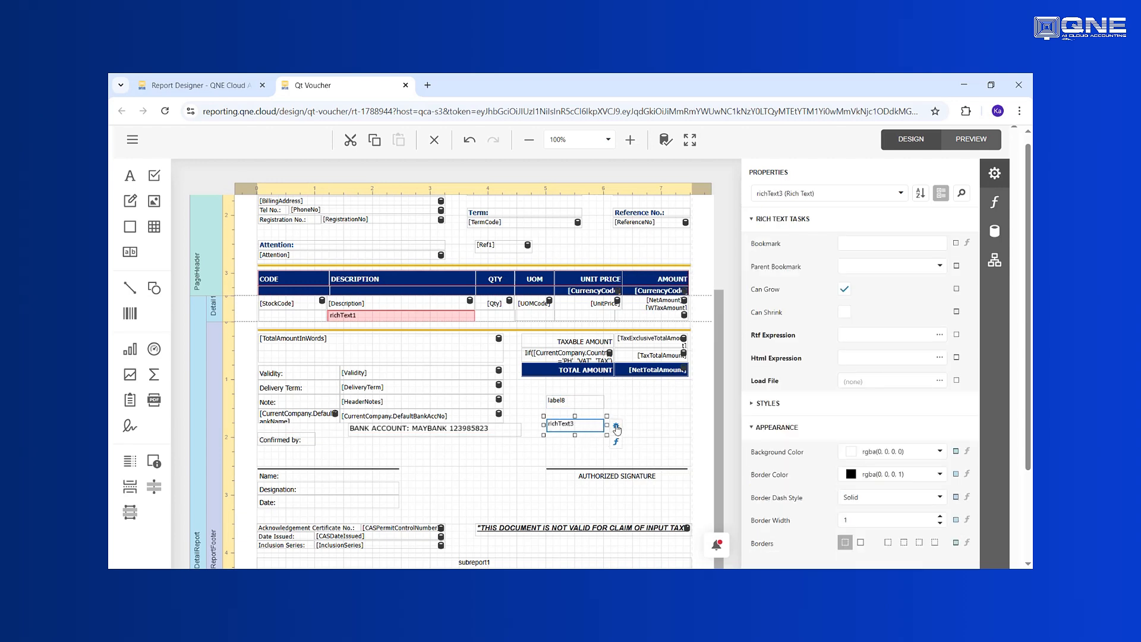
pyautogui.click(616, 426)
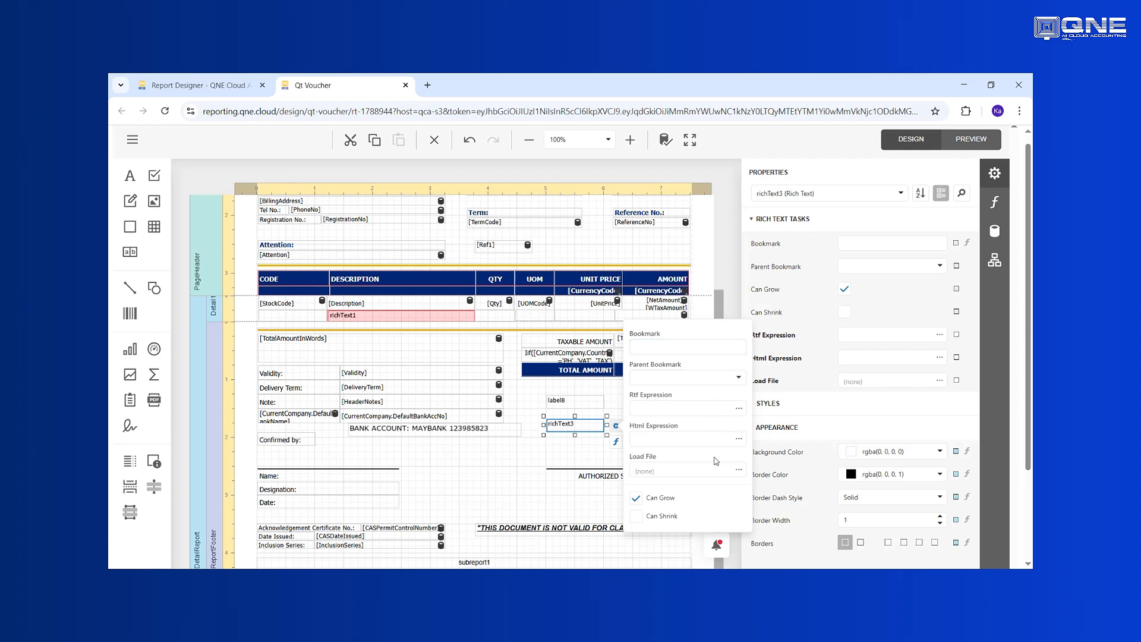
pyautogui.click(579, 402)
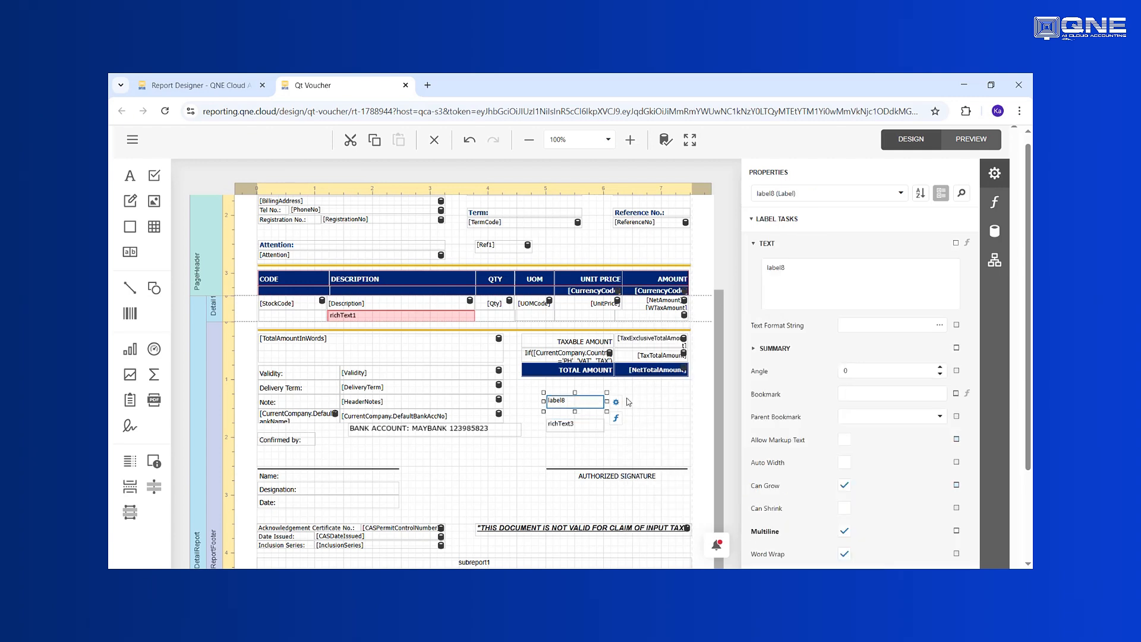
# Step: Add a table below the rich text field and select its first cell
pyautogui.click(1004, 235)
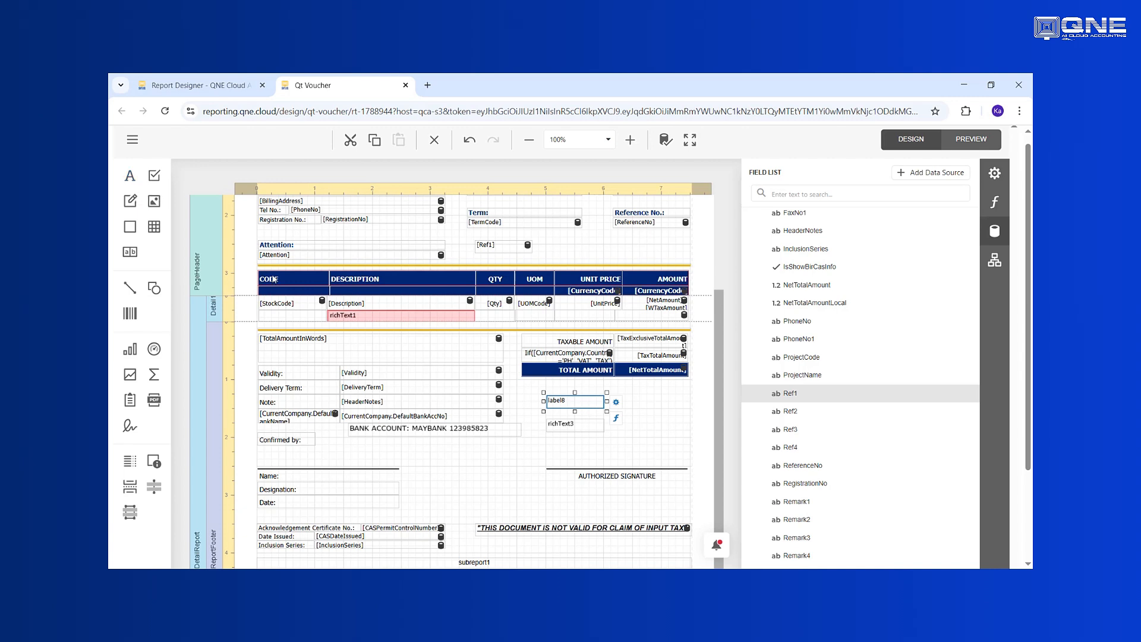
pyautogui.moveTo(155, 229)
pyautogui.mouseDown()
pyautogui.moveTo(170, 250)
pyautogui.moveTo(499, 395)
pyautogui.moveTo(479, 459)
pyautogui.mouseUp()
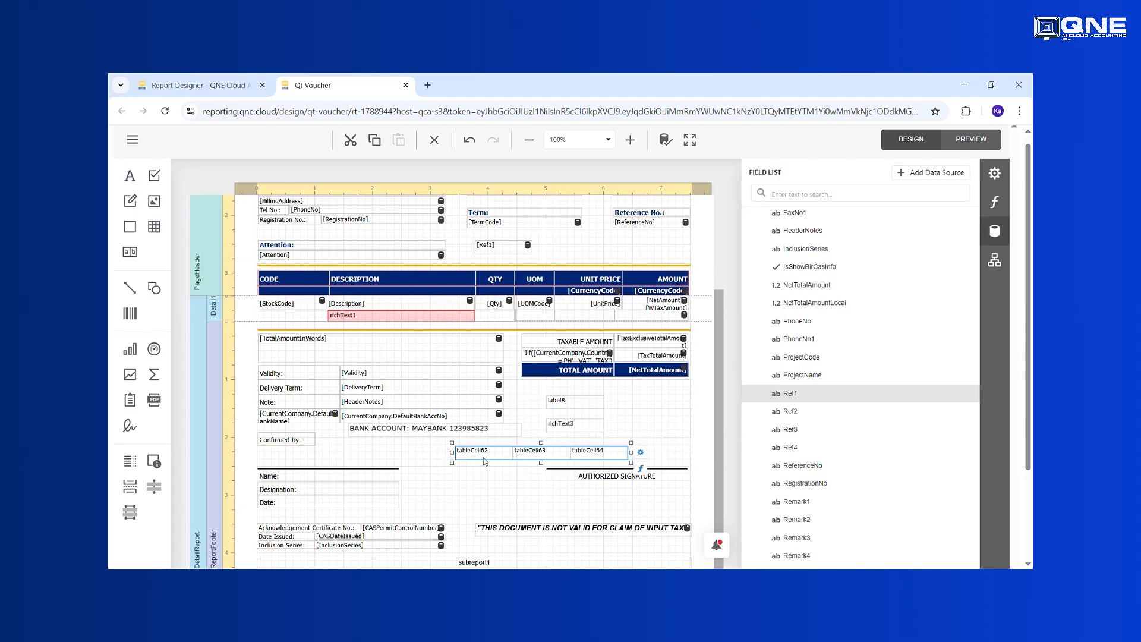
pyautogui.click(481, 458)
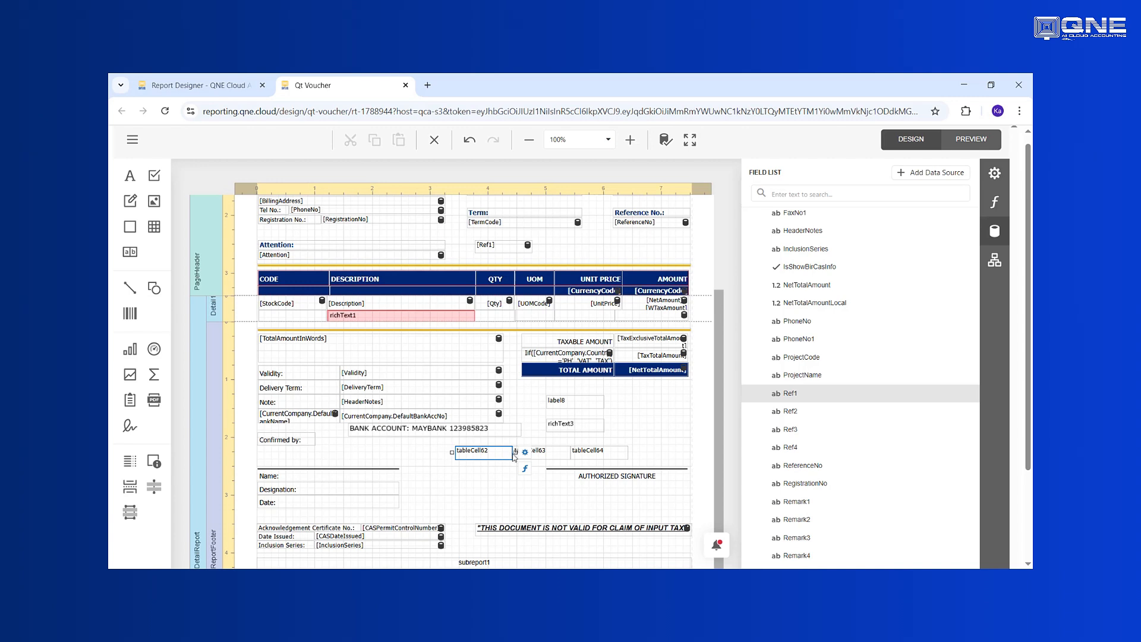
# Step: Inspect the Validity caption and the Validity, DeliveryTerm and HeaderNotes fields
pyautogui.click(284, 372)
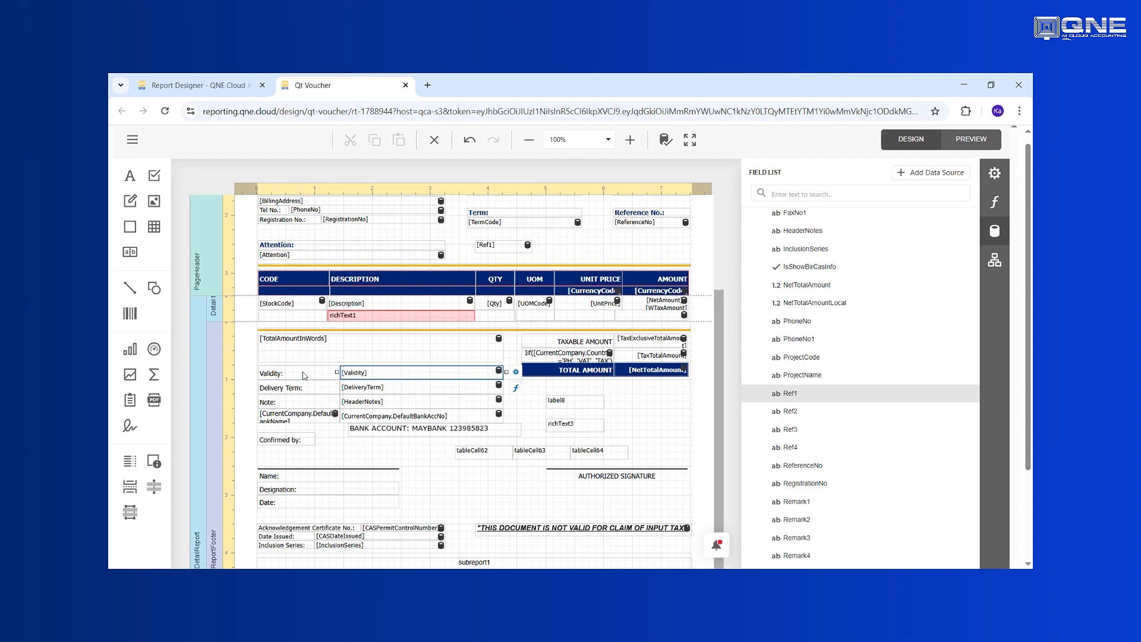
pyautogui.click(387, 373)
pyautogui.click(387, 391)
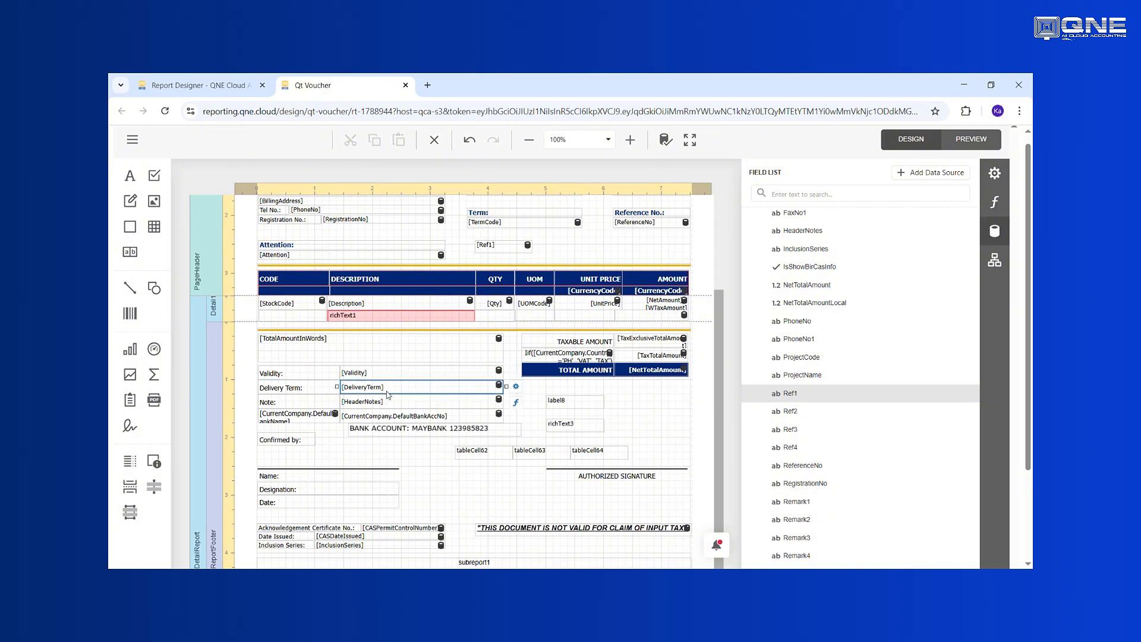
pyautogui.click(389, 406)
pyautogui.click(367, 374)
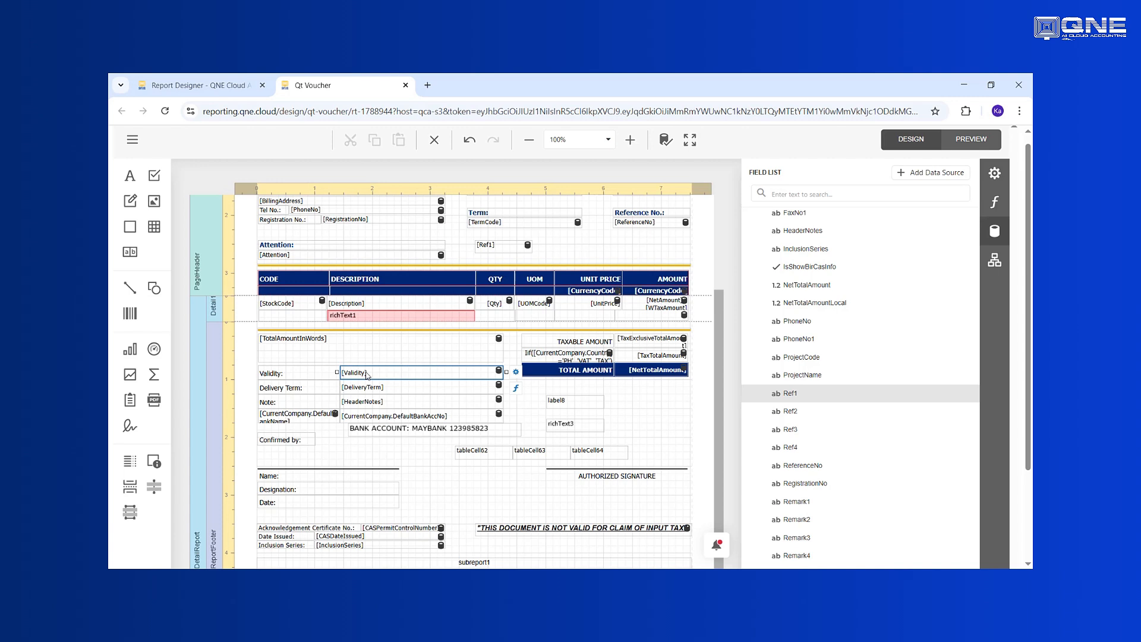
pyautogui.click(396, 390)
pyautogui.click(392, 404)
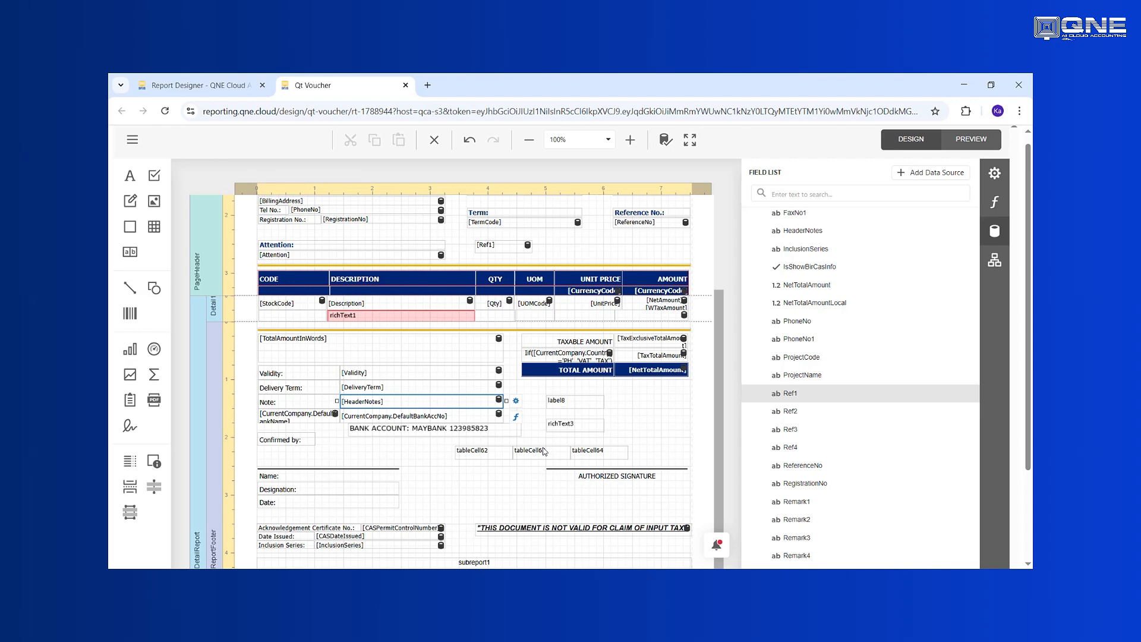
pyautogui.scroll(2, 588, 450)
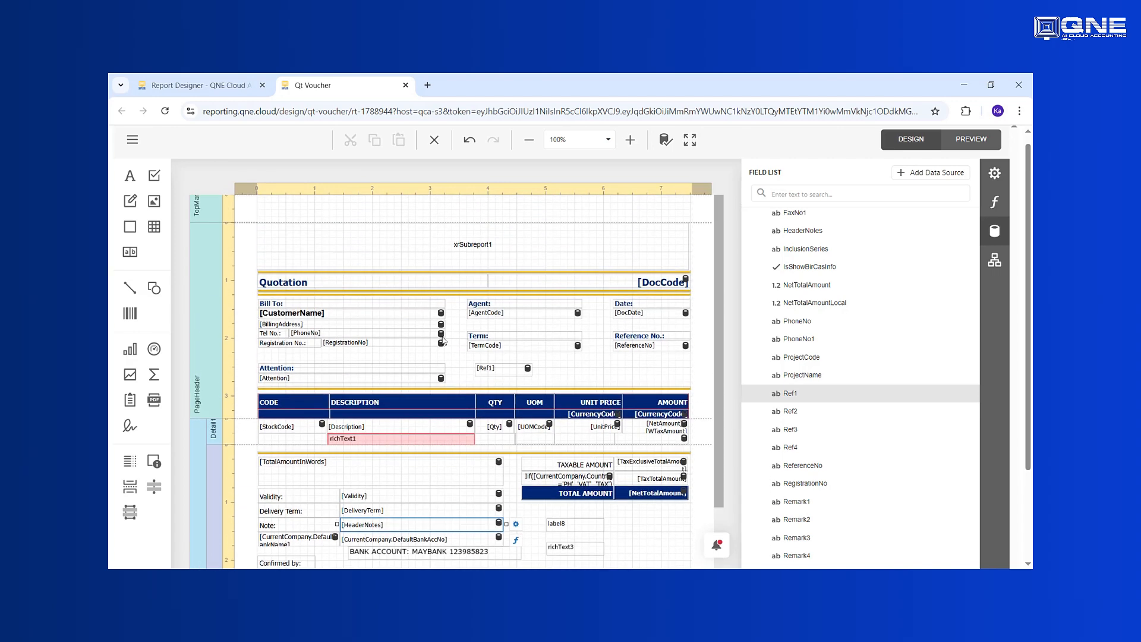
# Step: Retitle the Quotation heading to 'PROFORMAL INVOICE'
pyautogui.doubleClick(317, 286)
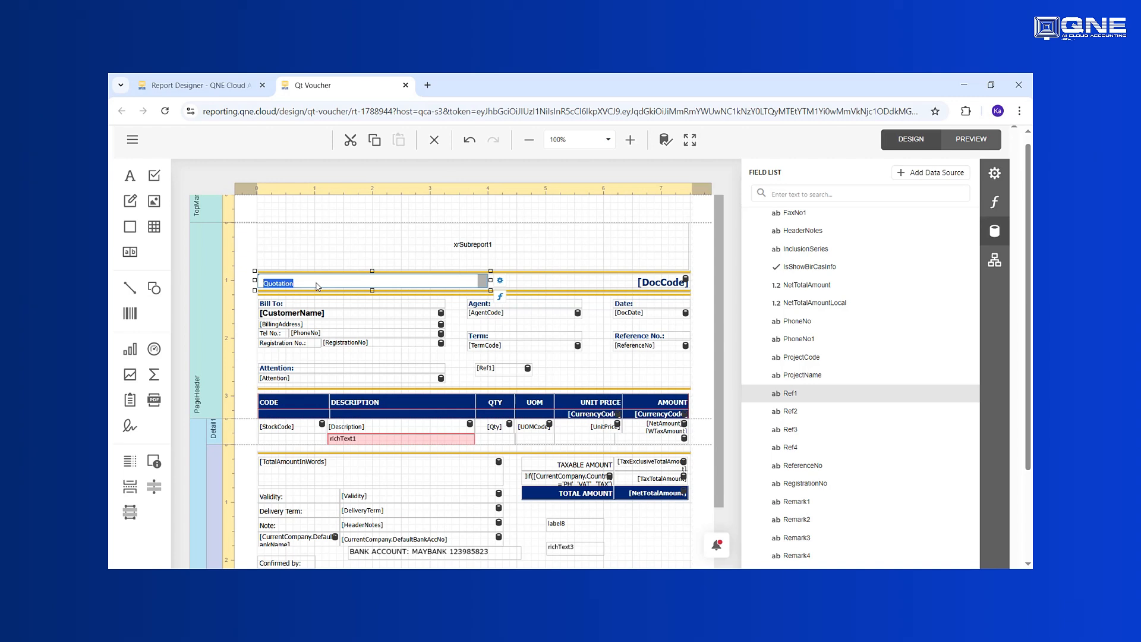
pyautogui.write('PROFORMAL INVOICE')
pyautogui.click(533, 257)
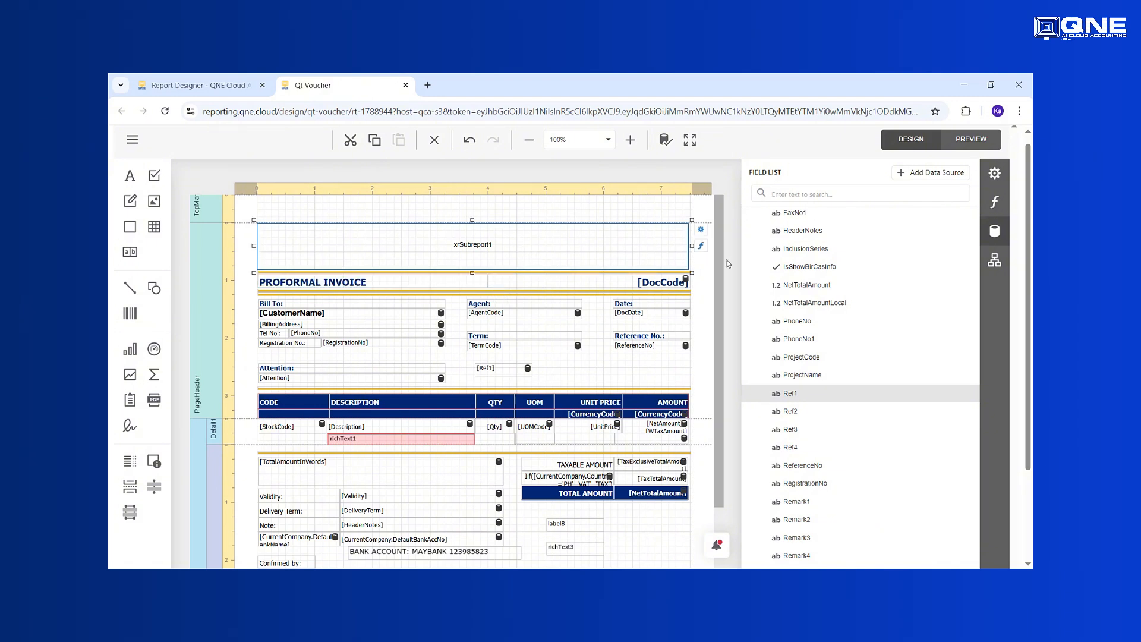
# Step: Save the report from the designer menu and return to the Report Designer list
pyautogui.click(133, 140)
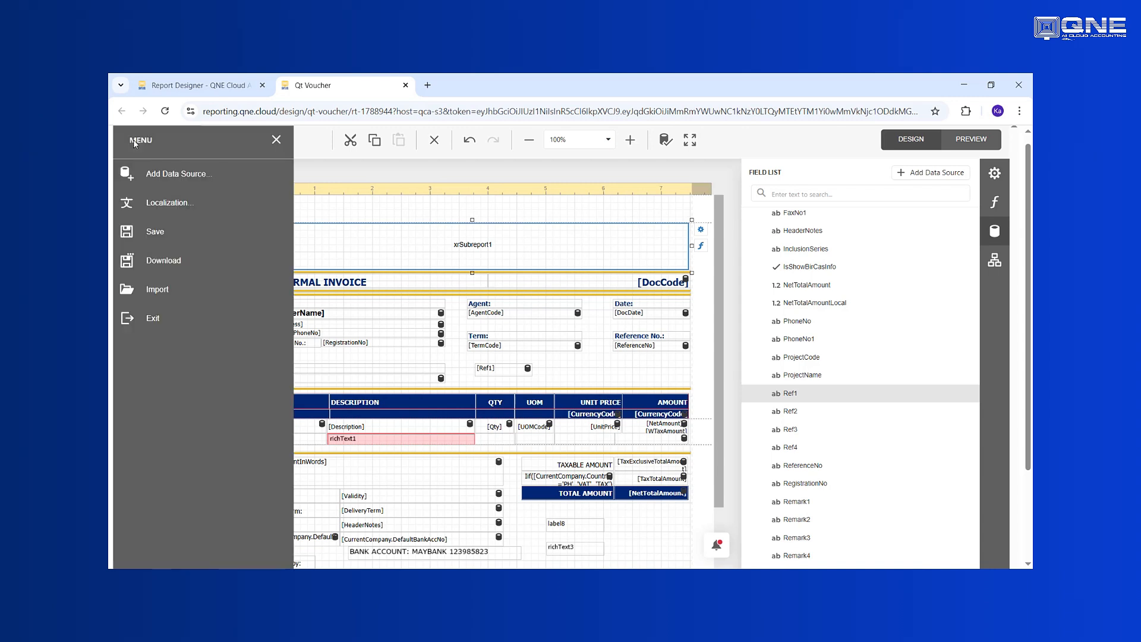
pyautogui.click(165, 234)
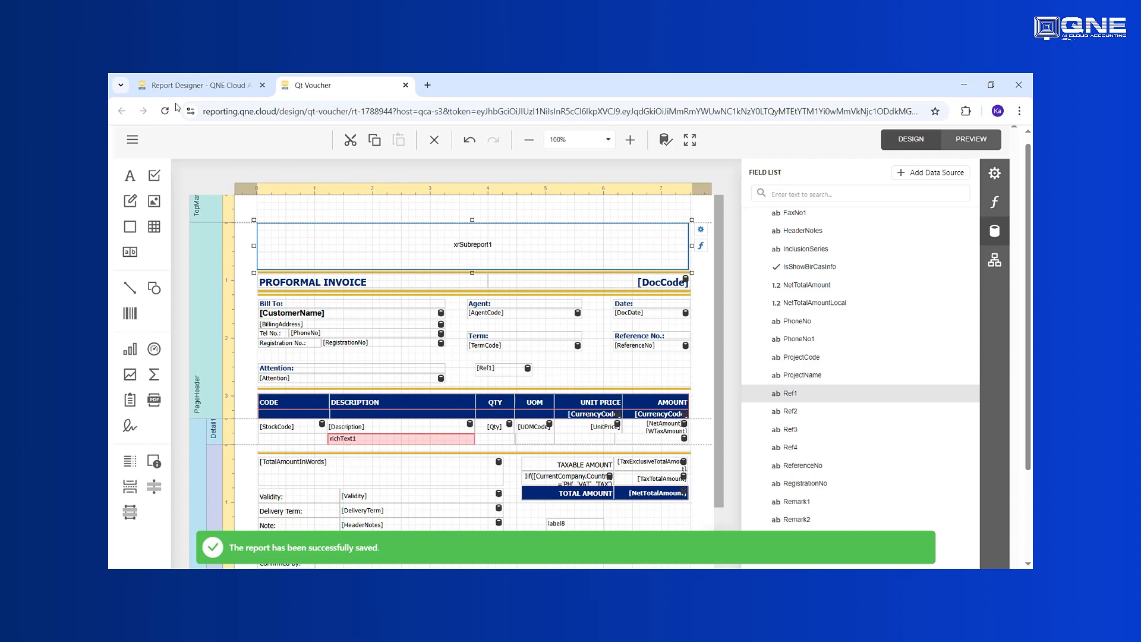
pyautogui.click(208, 89)
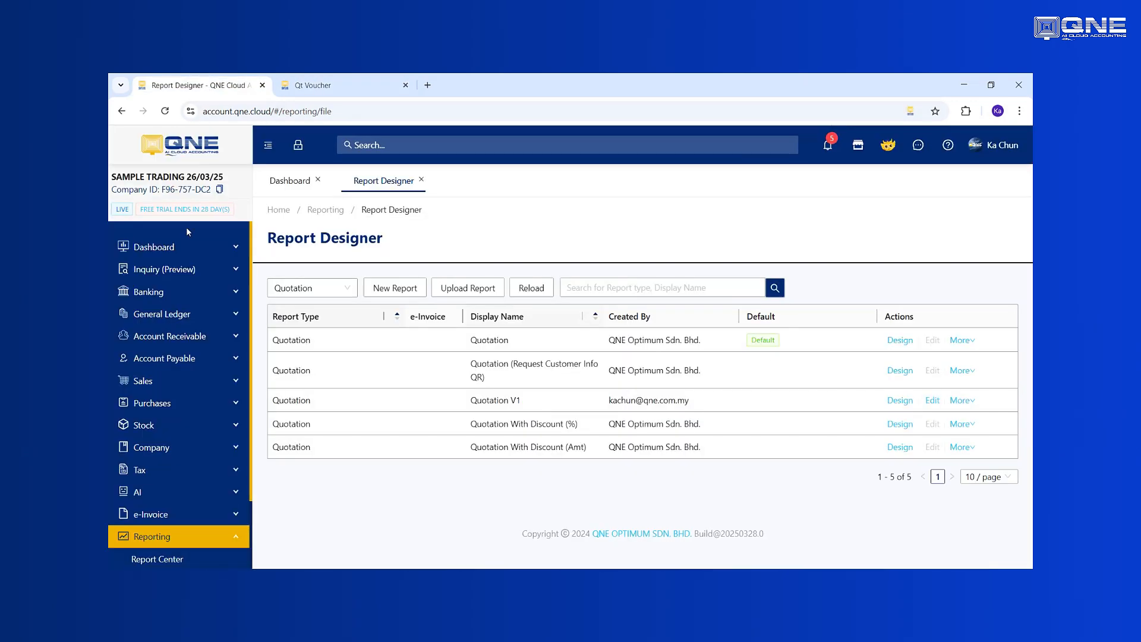
# Step: Open quotation QT2503/005 from the Sales quotations list
pyautogui.click(164, 382)
pyautogui.click(174, 409)
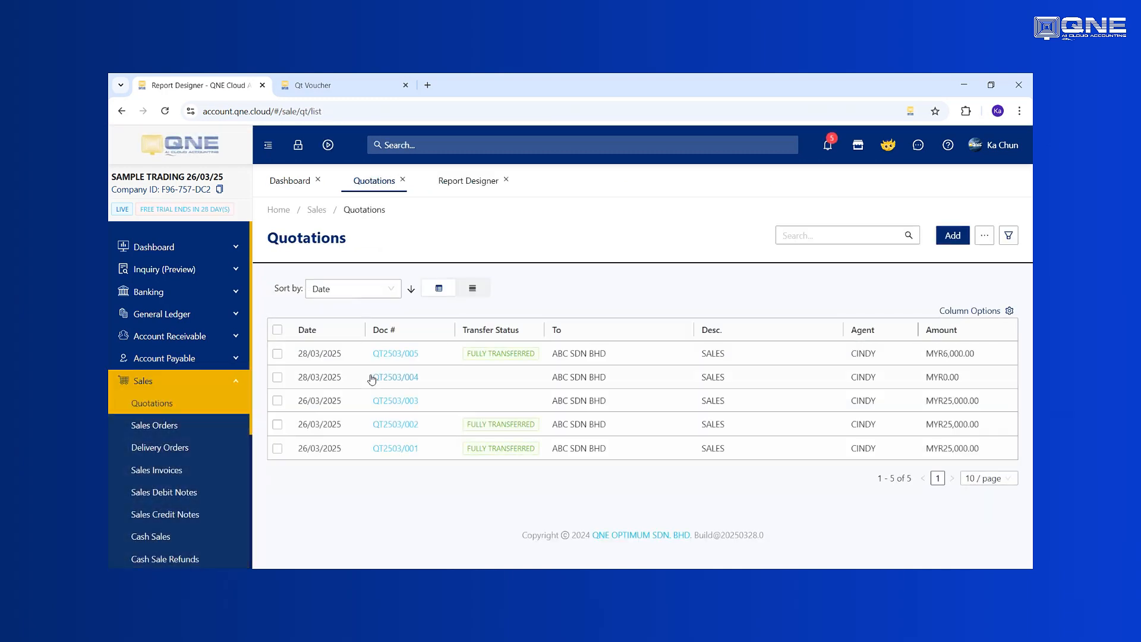
pyautogui.click(397, 354)
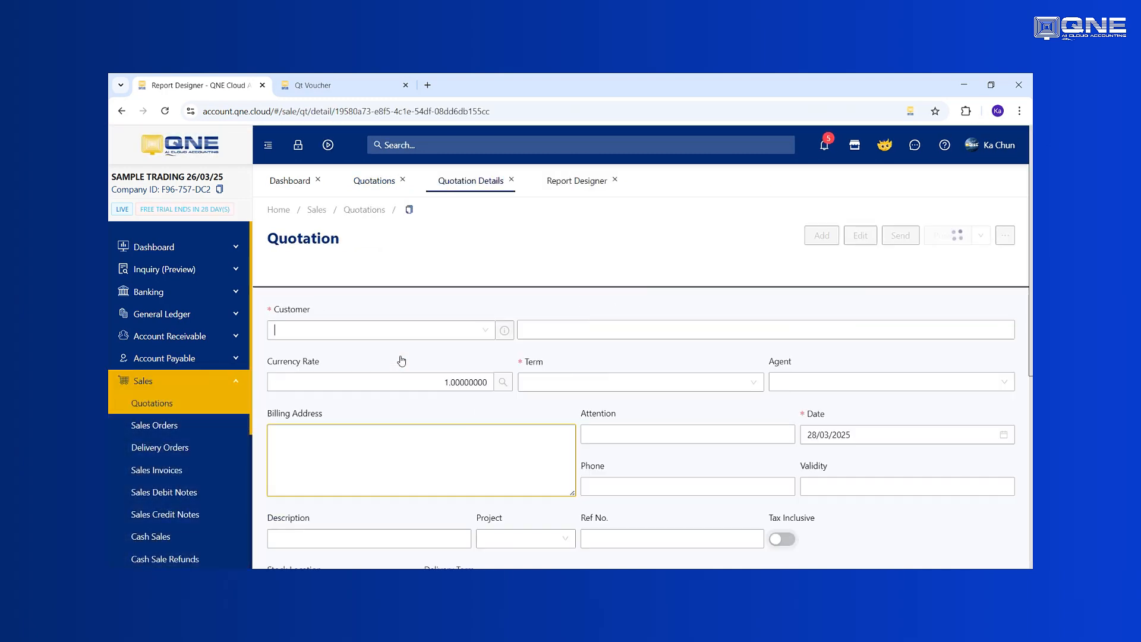
# Step: Preview it in the Quotation V1 layout and check the PROFORMAL INVOICE title and MAYBANK bank line
pyautogui.click(981, 236)
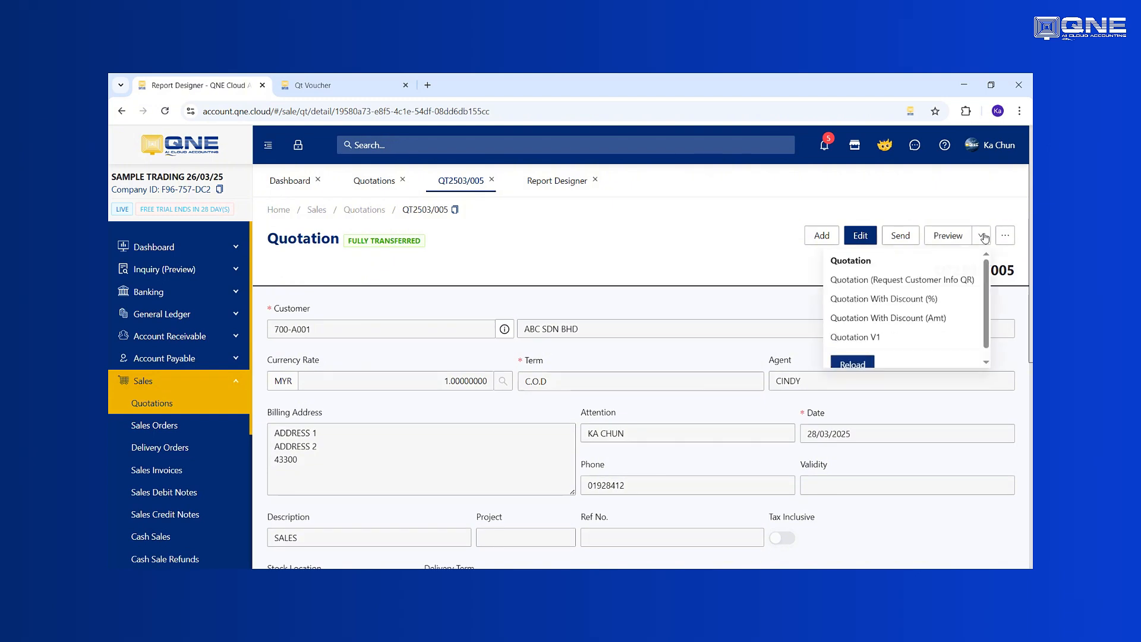
pyautogui.click(866, 338)
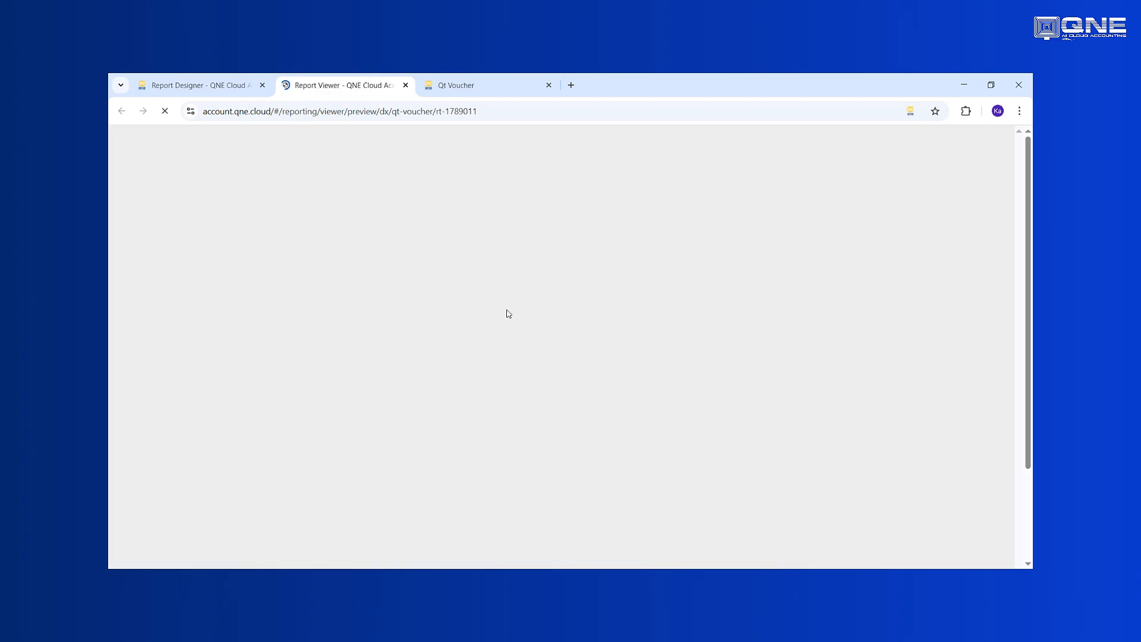
pyautogui.scroll(-3, 577, 331)
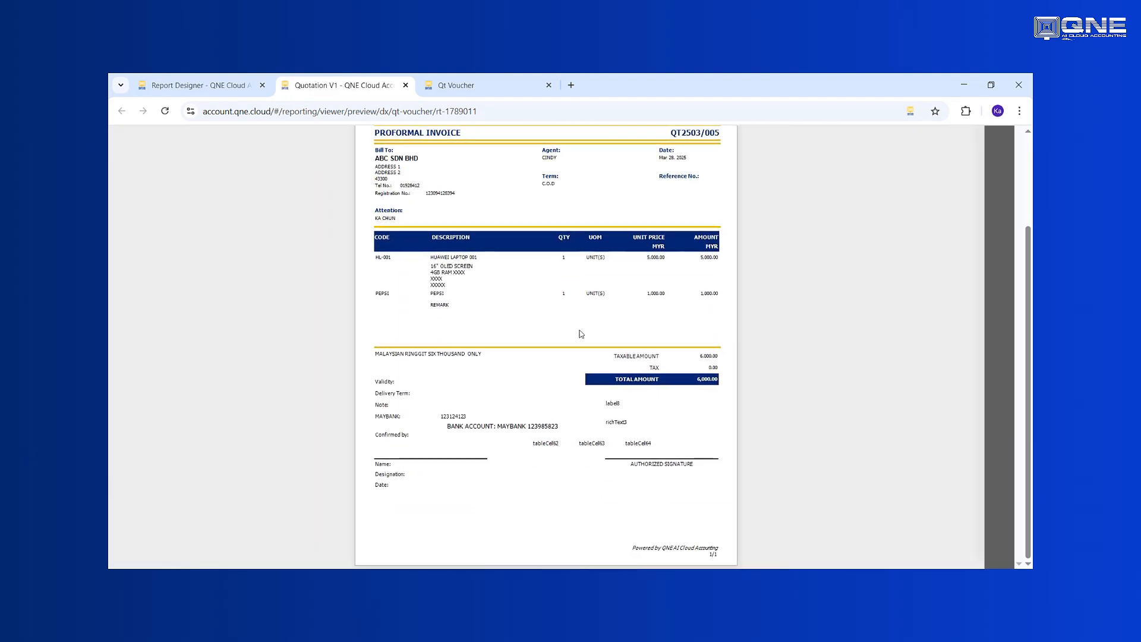
pyautogui.scroll(-4, 603, 447)
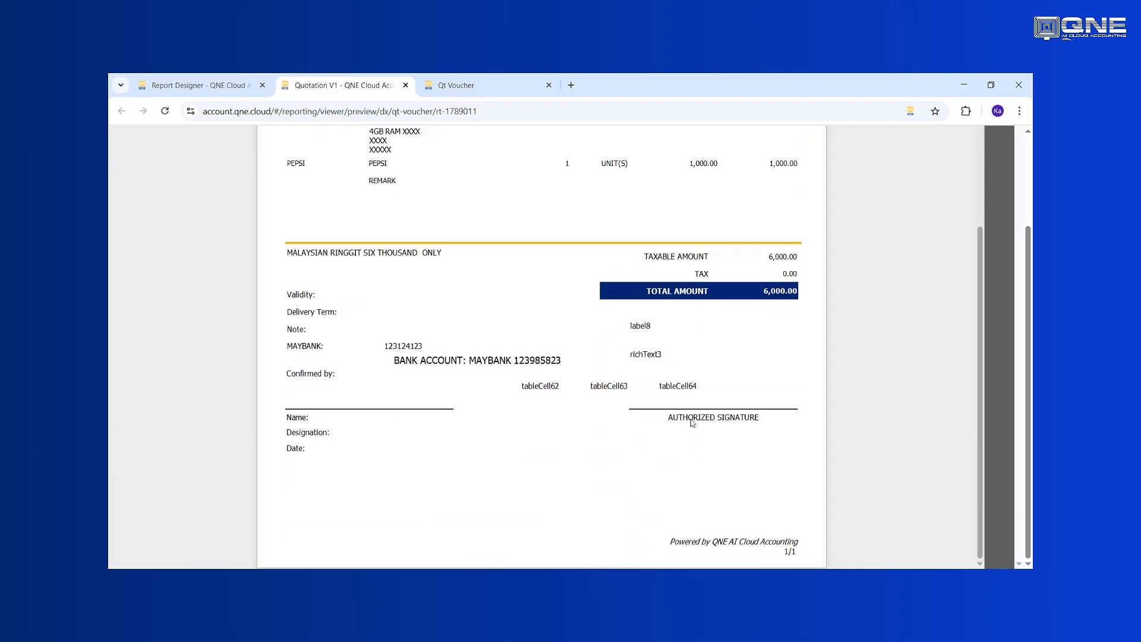